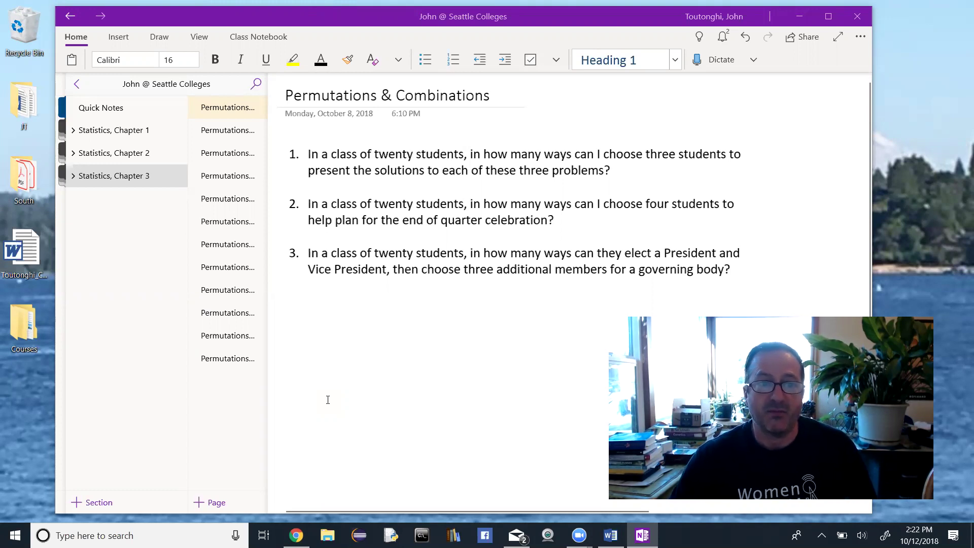
Open the second page, clear its empty list number, then go to problem 1's permutation page.
left_click(232, 132)
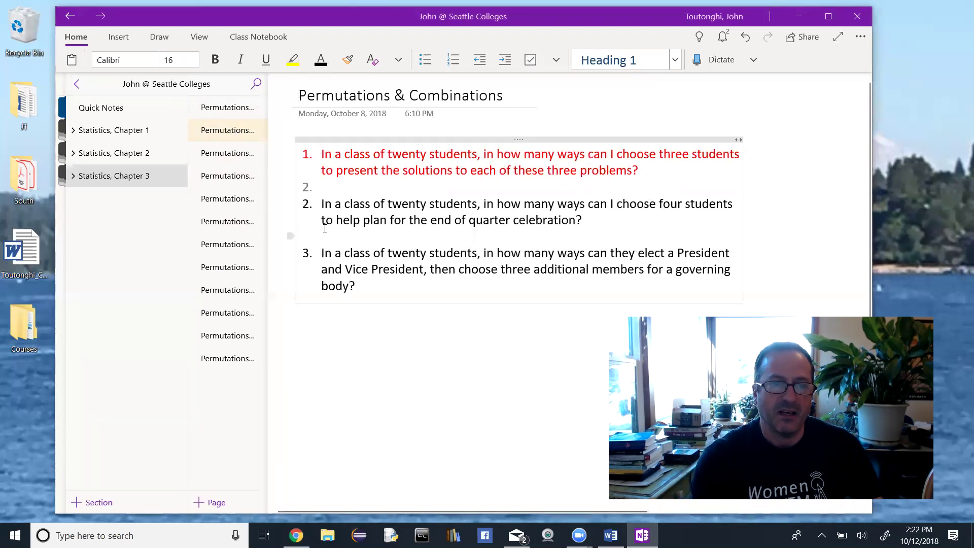
key("BackSpace")
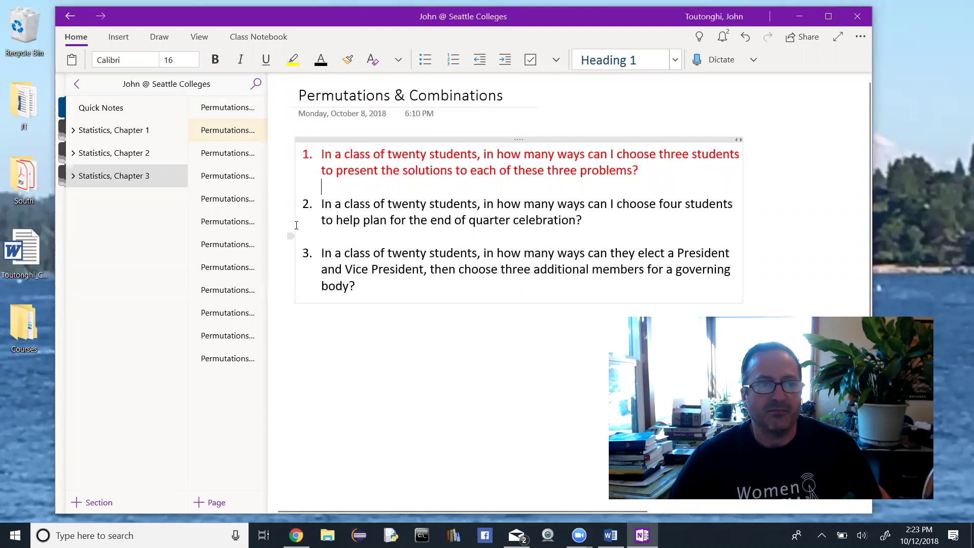
left_click(221, 155)
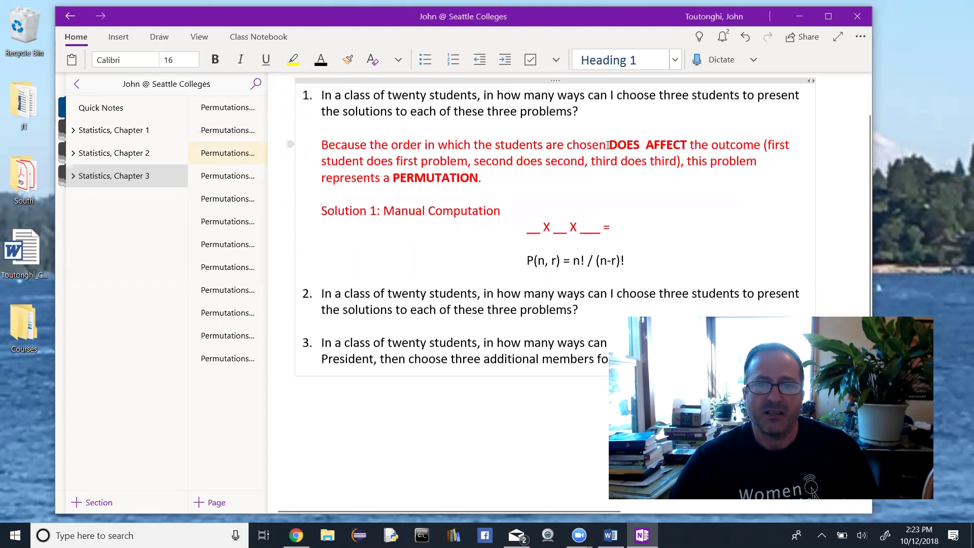
left_click_drag(609, 146, 681, 149)
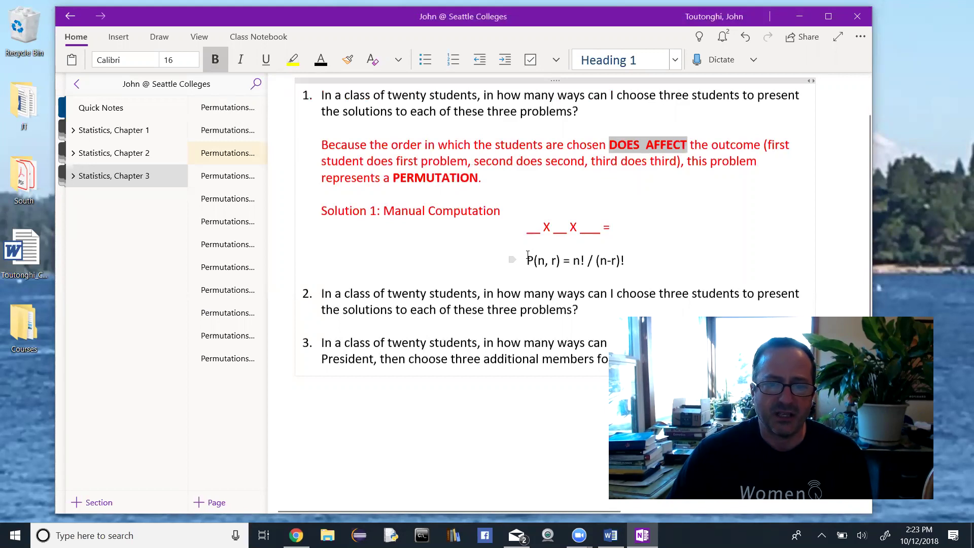
left_click_drag(527, 257, 561, 270)
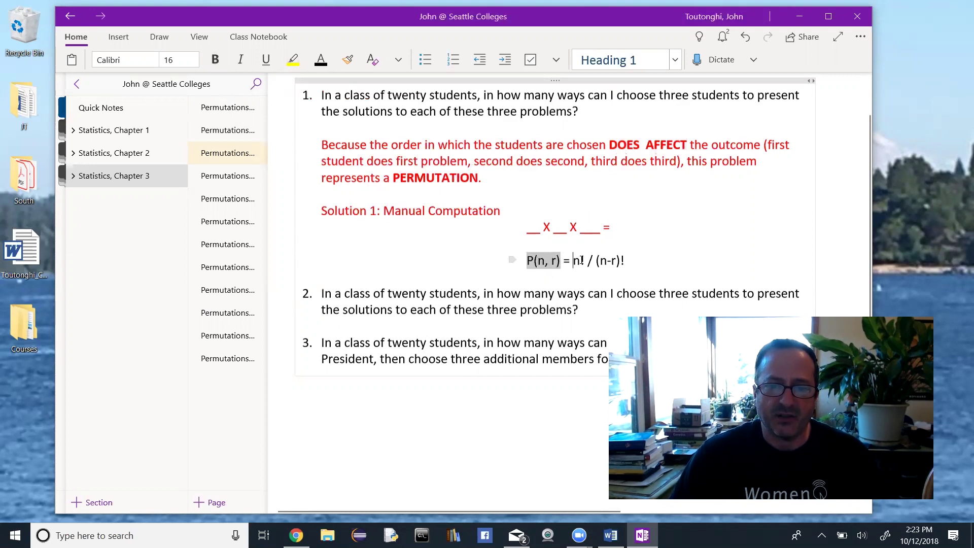
left_click_drag(573, 260, 627, 261)
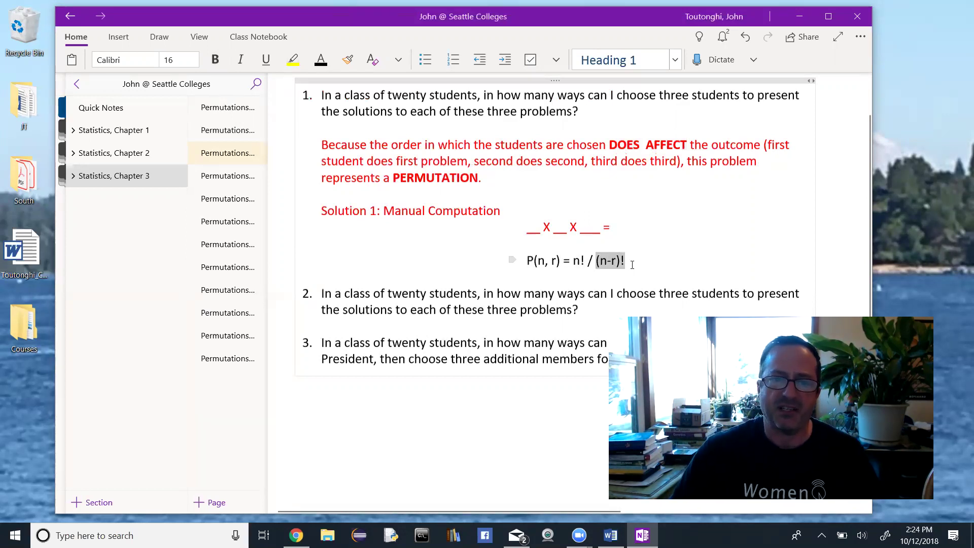
double_click(530, 230)
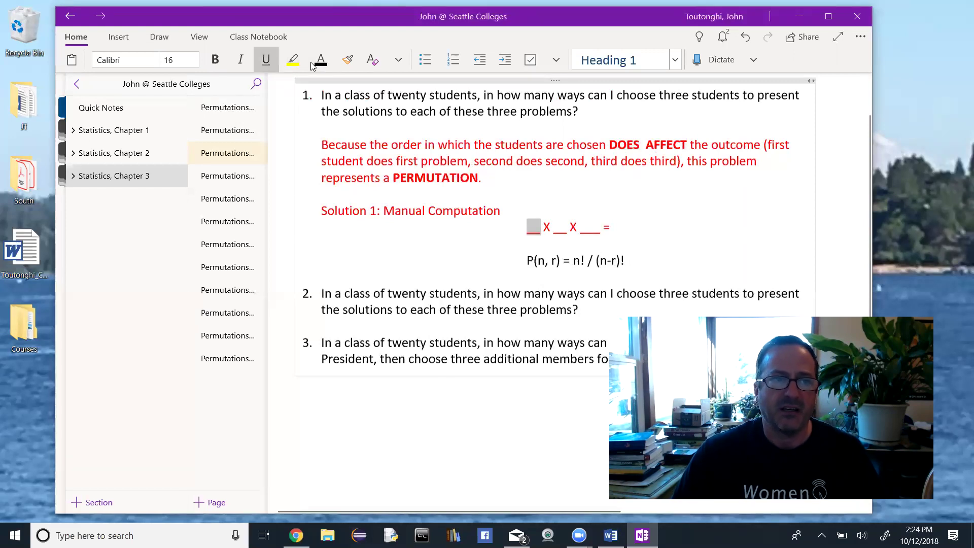
Fill the first two blanks with 20 and an underlined 19.
left_click(532, 231)
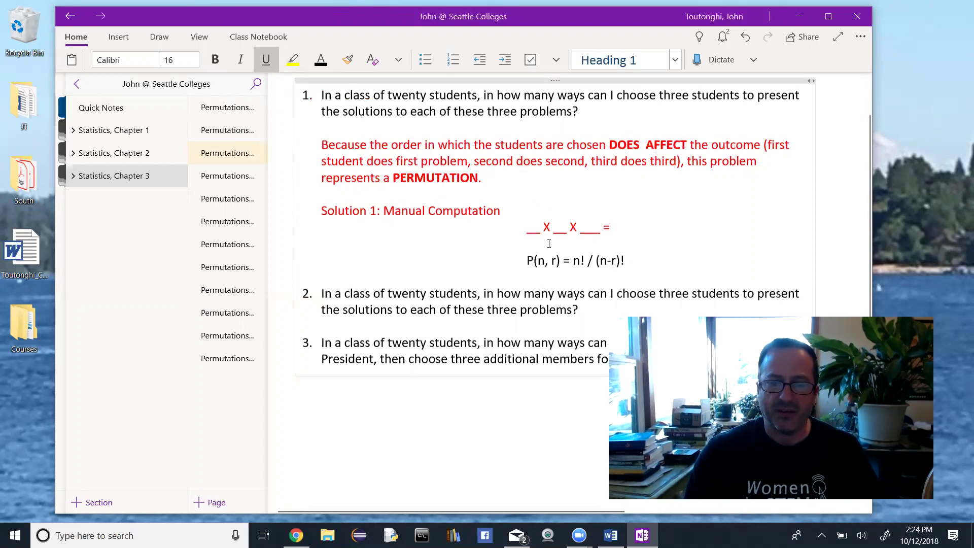
type("20")
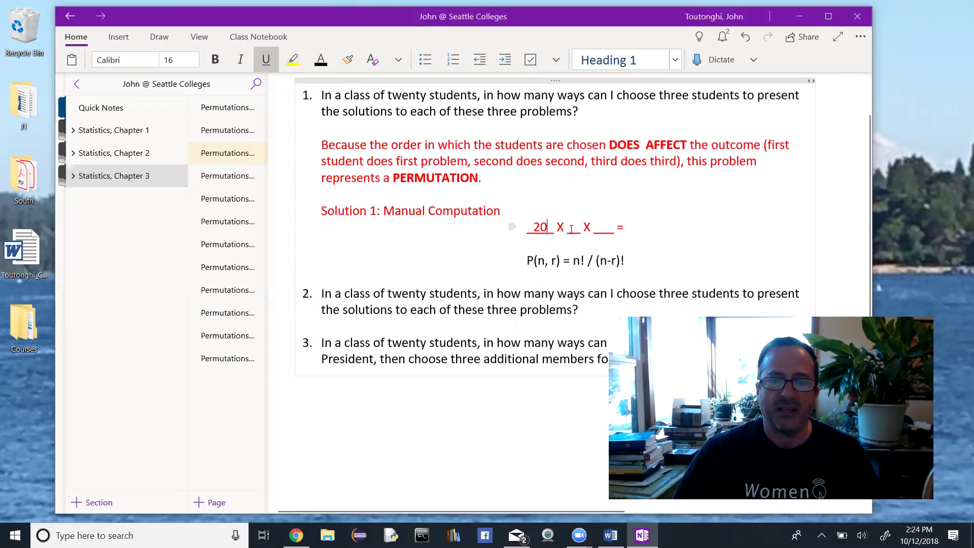
left_click(578, 262)
key("Up")
key("Up")
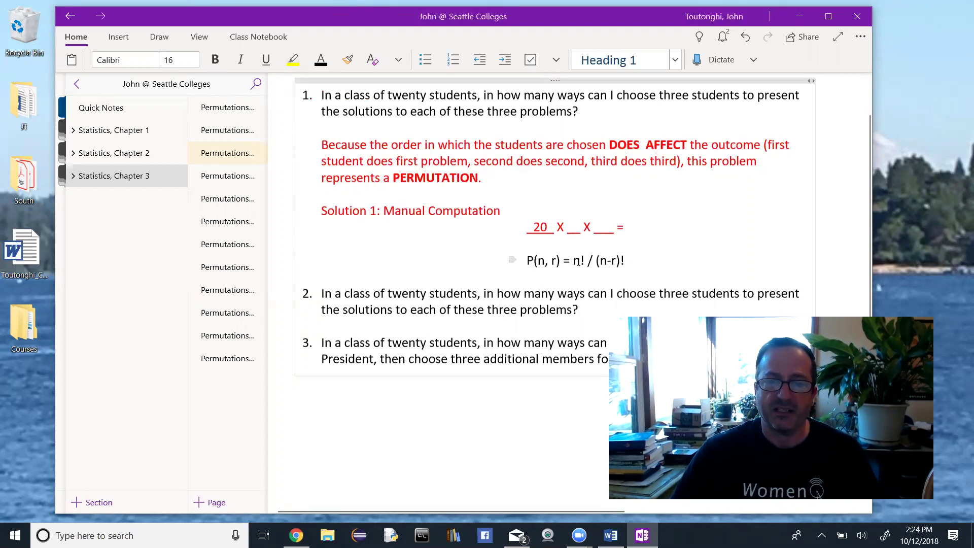
type("19")
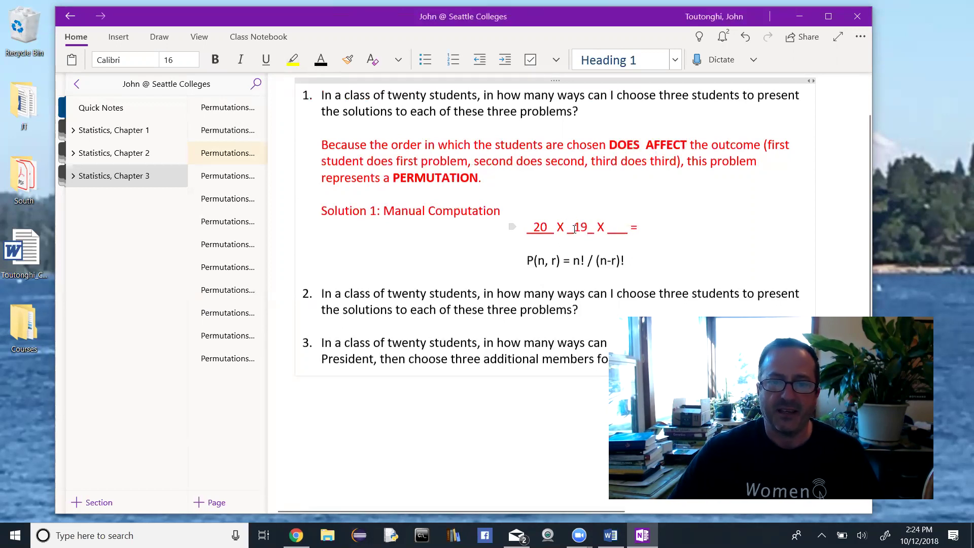
key("shift+Left")
key("shift+Left")
left_click(265, 59)
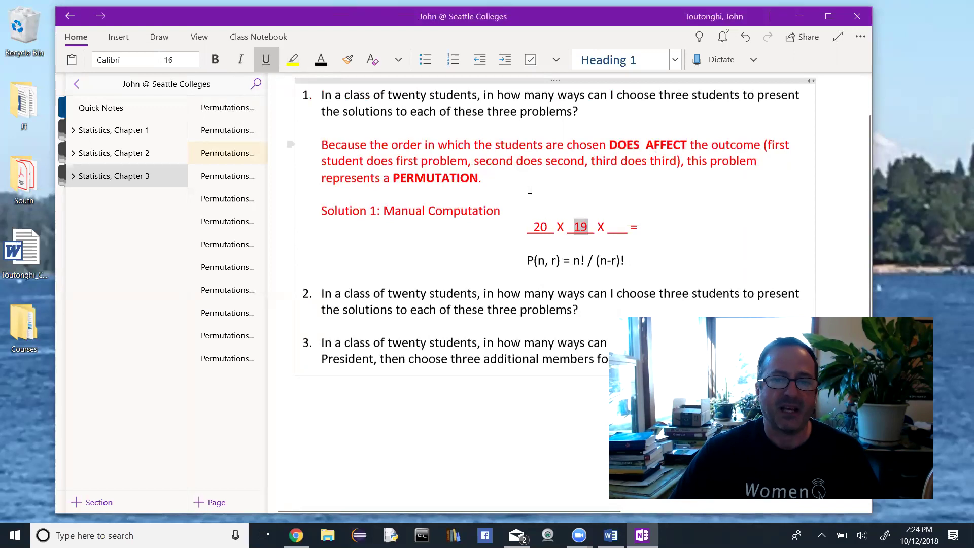
Put an underlined 18 in the third blank and type 20*19*18 = 6,840 ways after the equals sign.
left_click_drag(614, 228, 617, 230)
type("18")
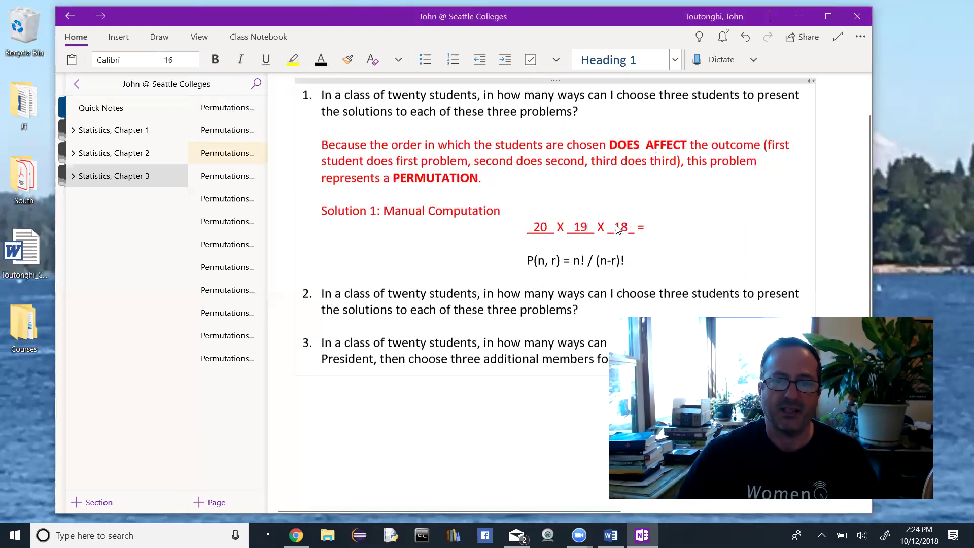
left_click_drag(614, 228, 629, 228)
left_click(265, 59)
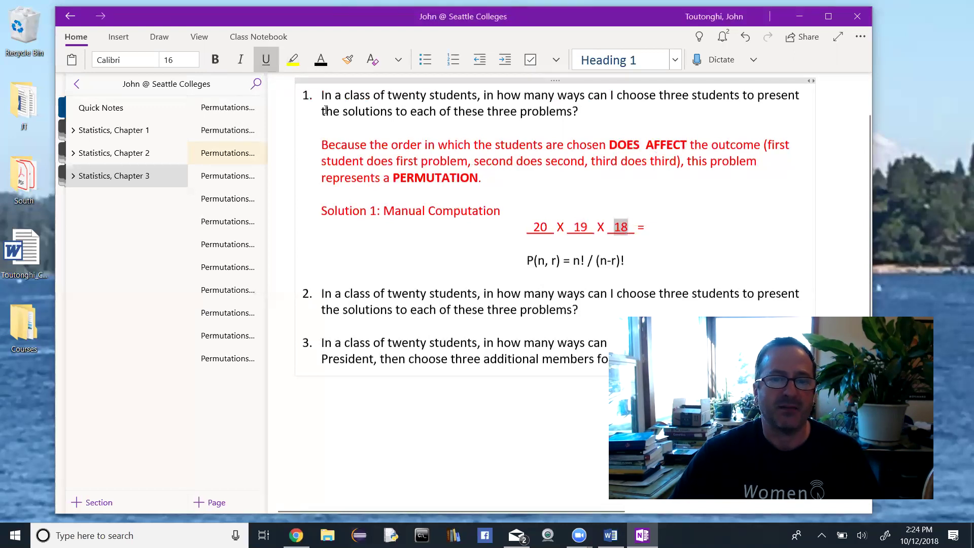
left_click(657, 230)
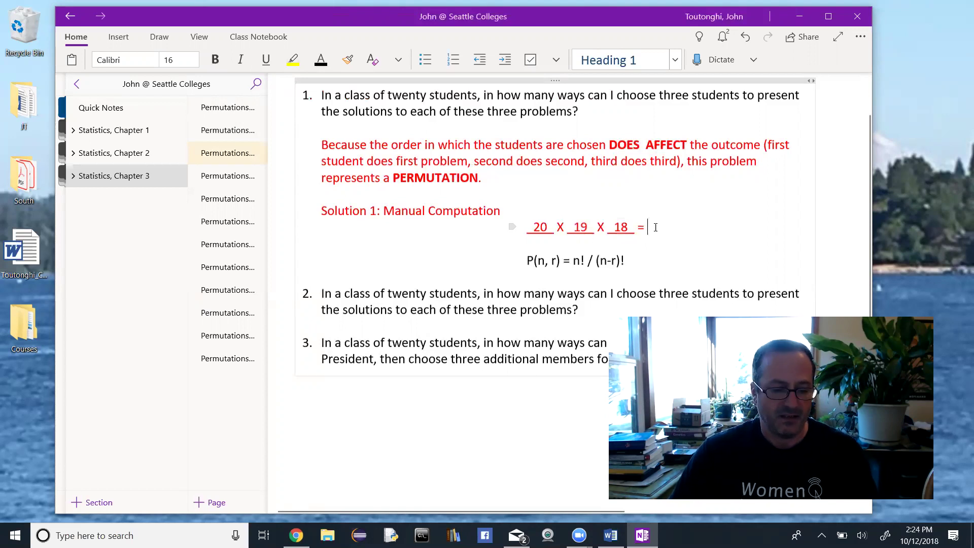
key("ctrl+z")
key("ctrl+z")
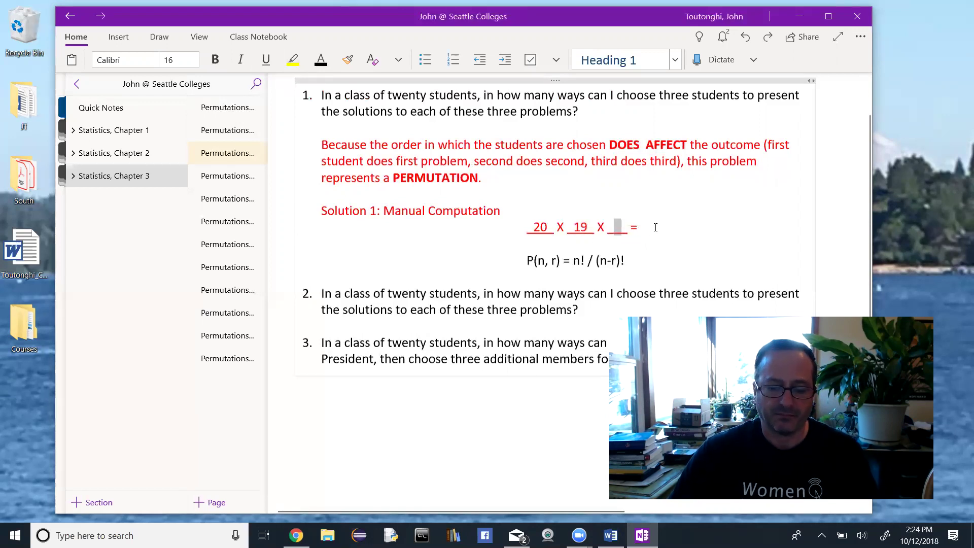
type("18")
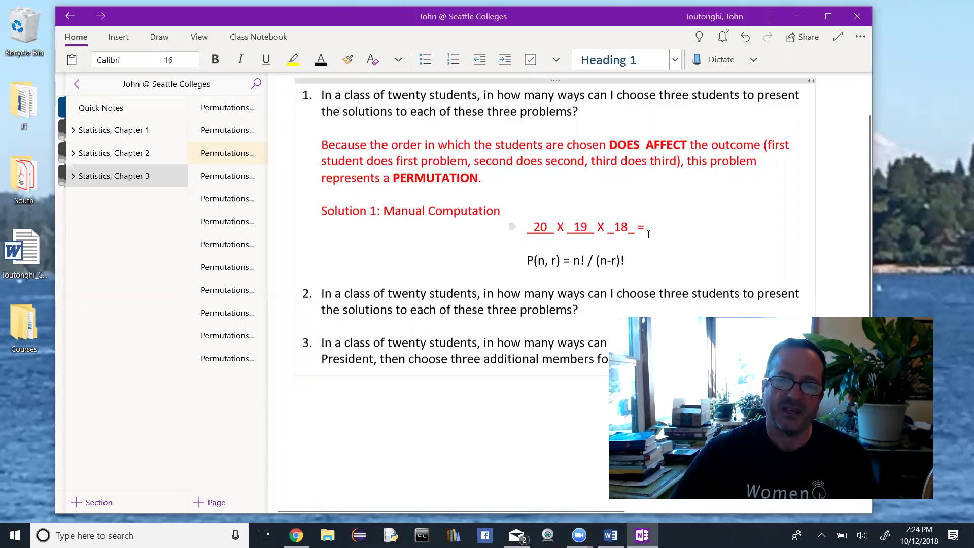
key("shift+Left")
key("shift+Left")
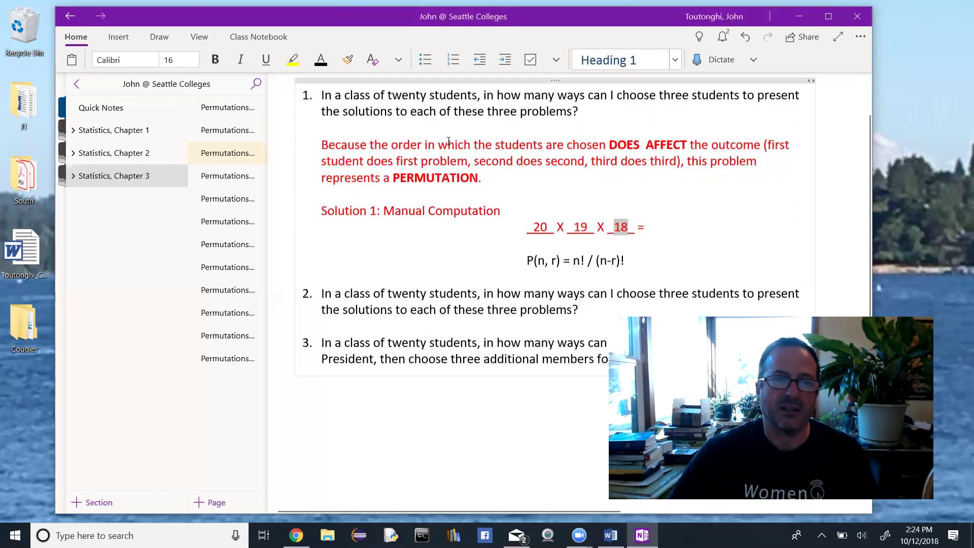
left_click(266, 60)
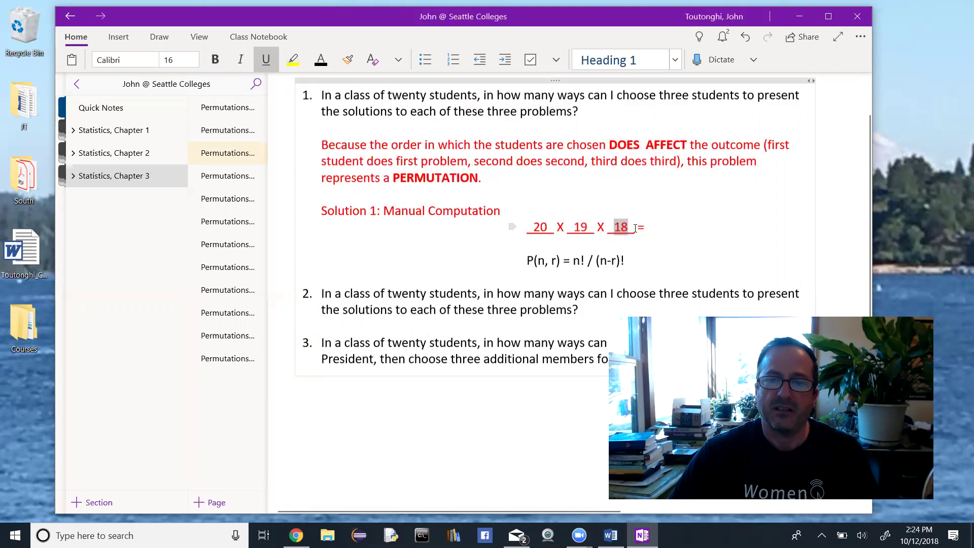
left_click(670, 225)
type("20")
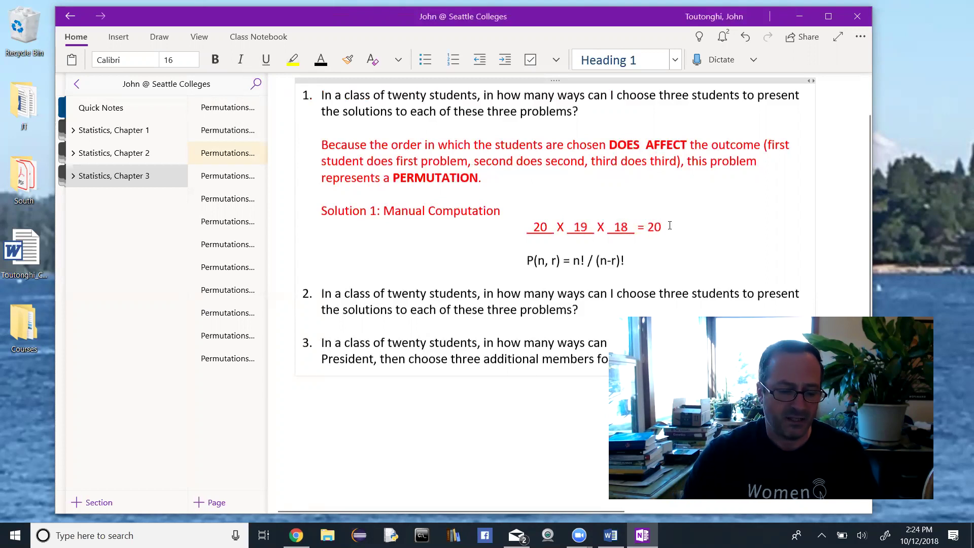
type("*19")
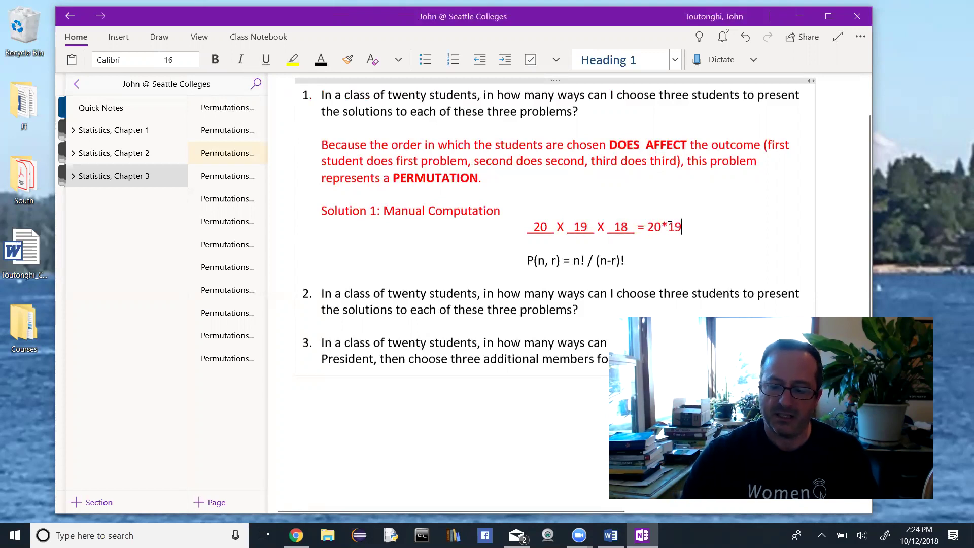
type("*18")
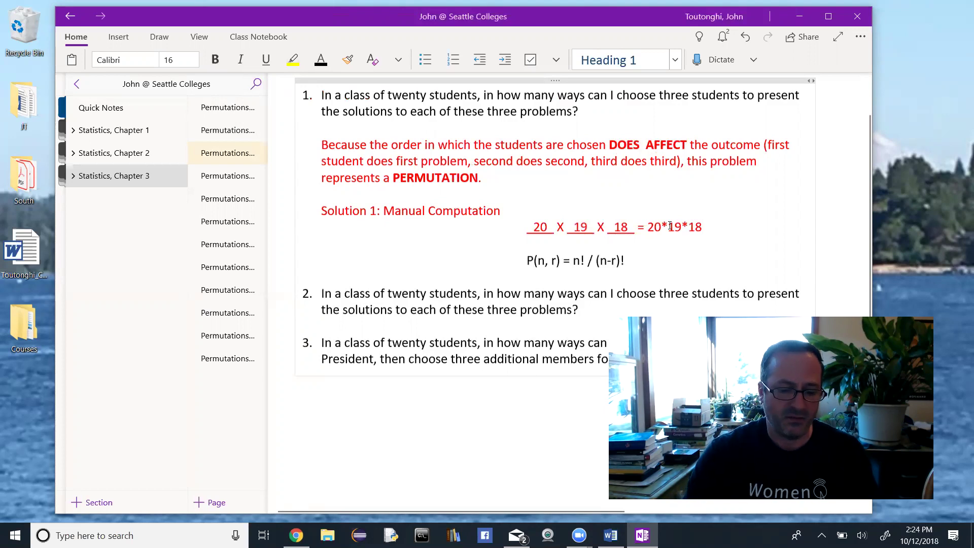
type(" = 6,840")
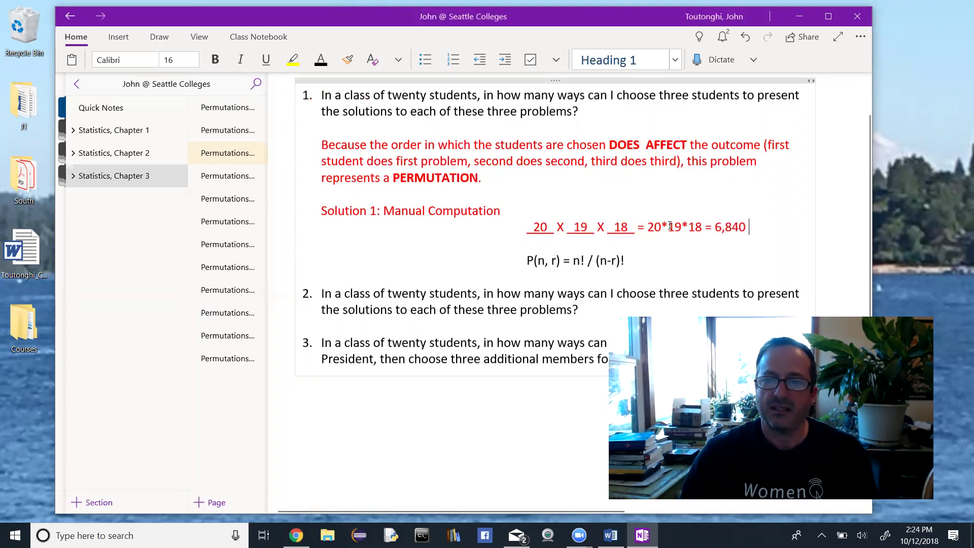
type(" ways")
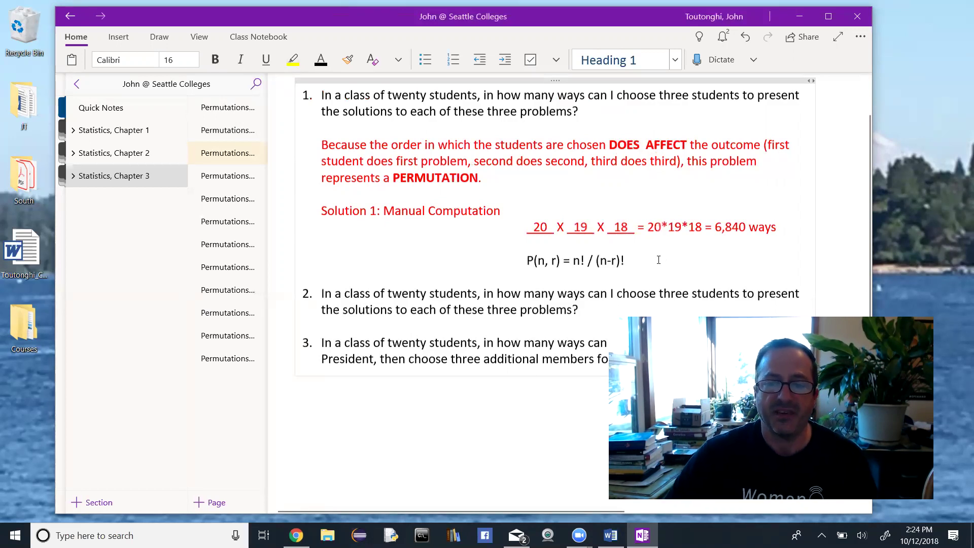
scroll(634, 196, "down", 1)
left_click_drag(634, 195, 526, 196)
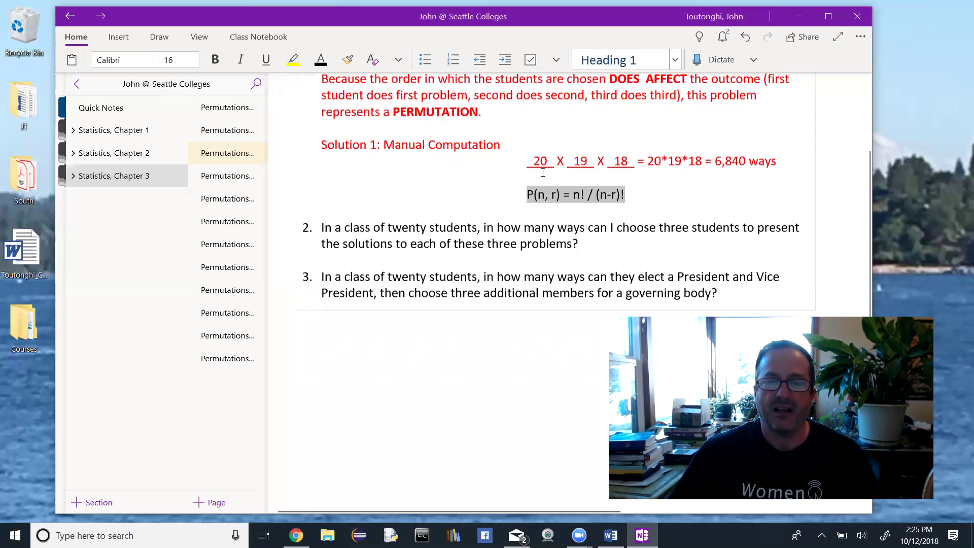
left_click(604, 197)
left_click_drag(604, 197, 615, 199)
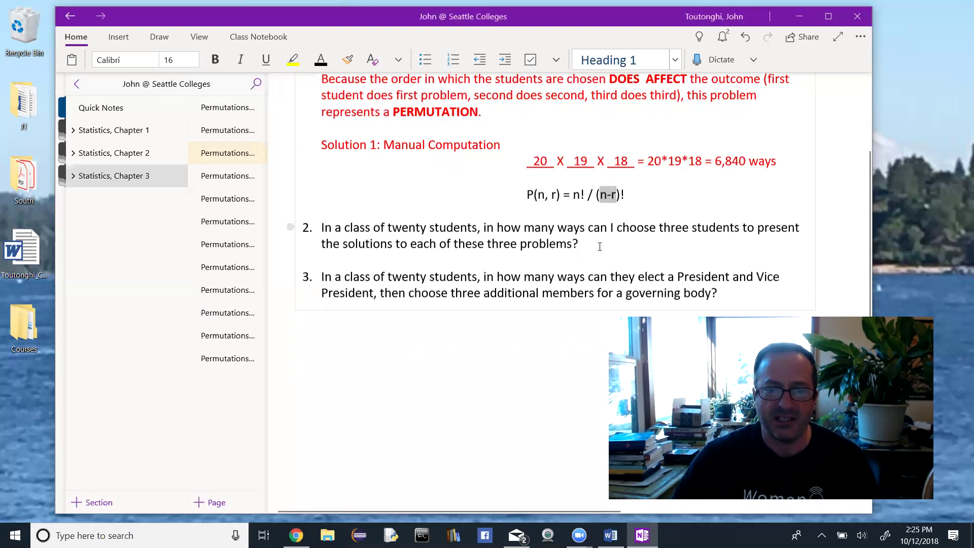
scroll(491, 159, "up", 2)
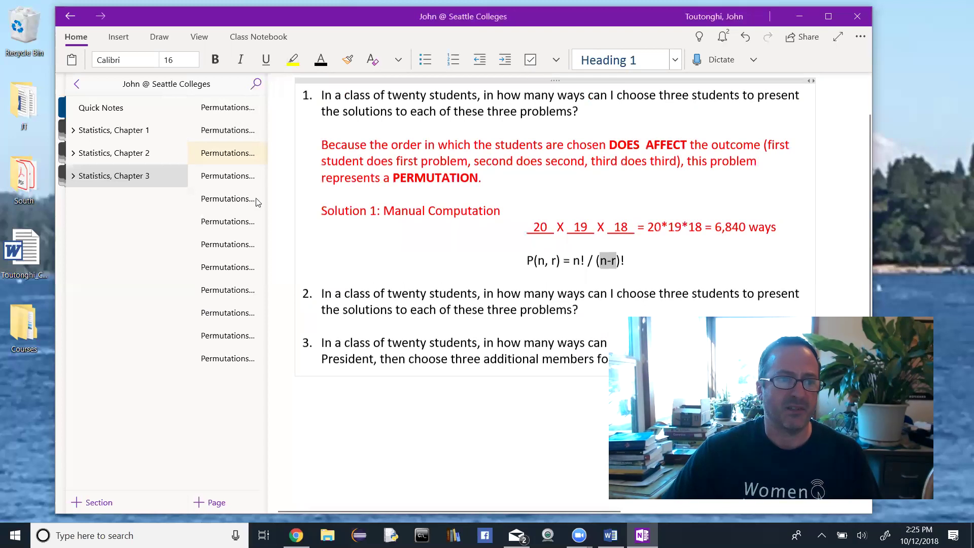
Open the PERMUT(20,3) = 6,840 ways page, highlight the 20 in P(20,3), and scroll down to question 3.
left_click(231, 183)
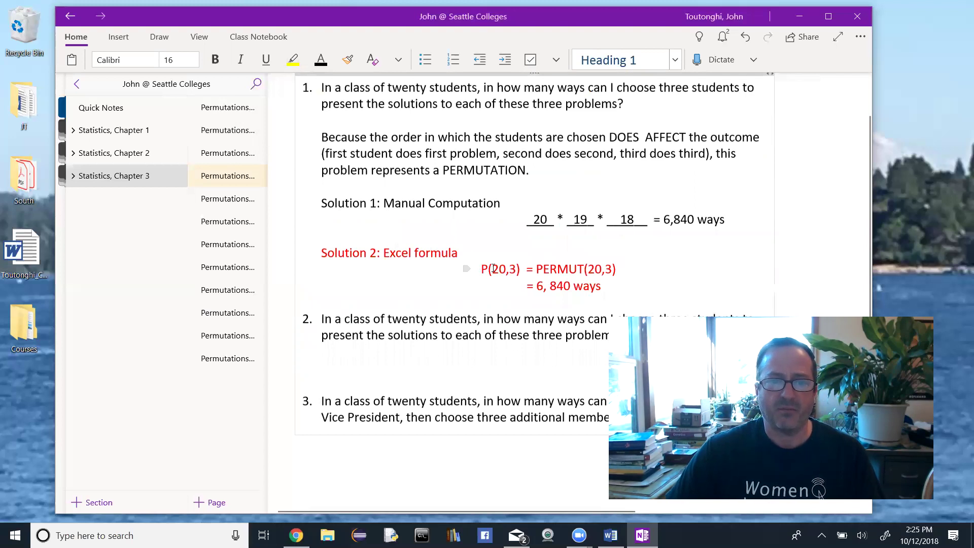
left_click_drag(493, 269, 605, 270)
left_click(604, 297)
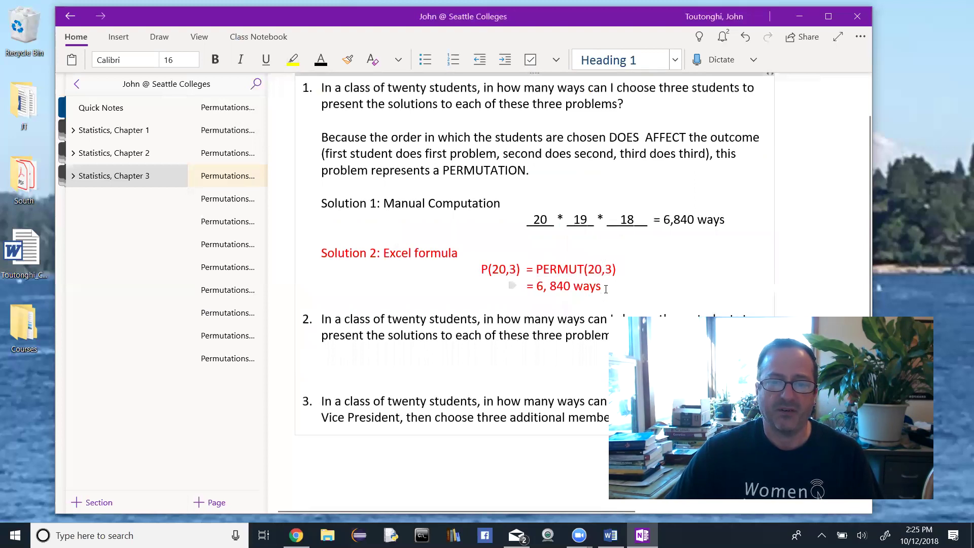
scroll(606, 289, "down", 1)
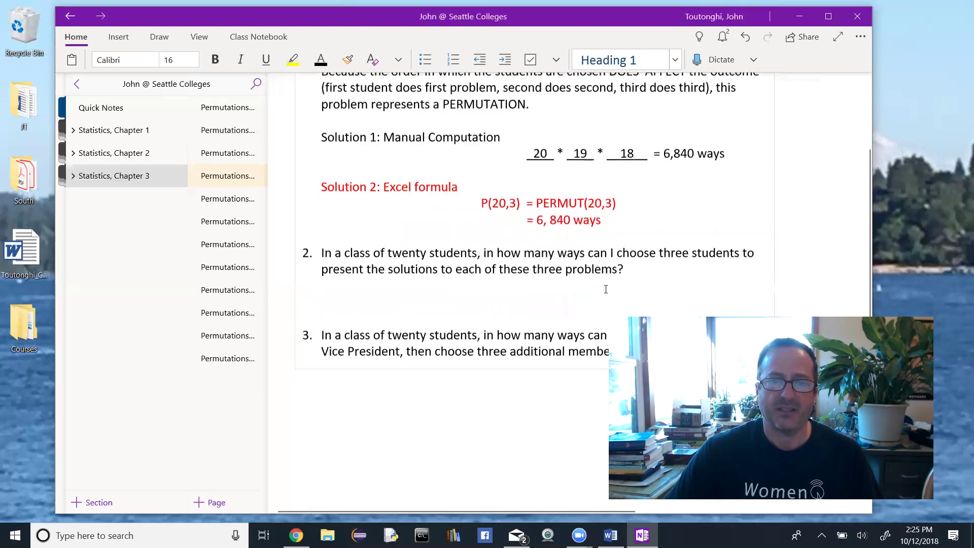
scroll(586, 277, "down", 1)
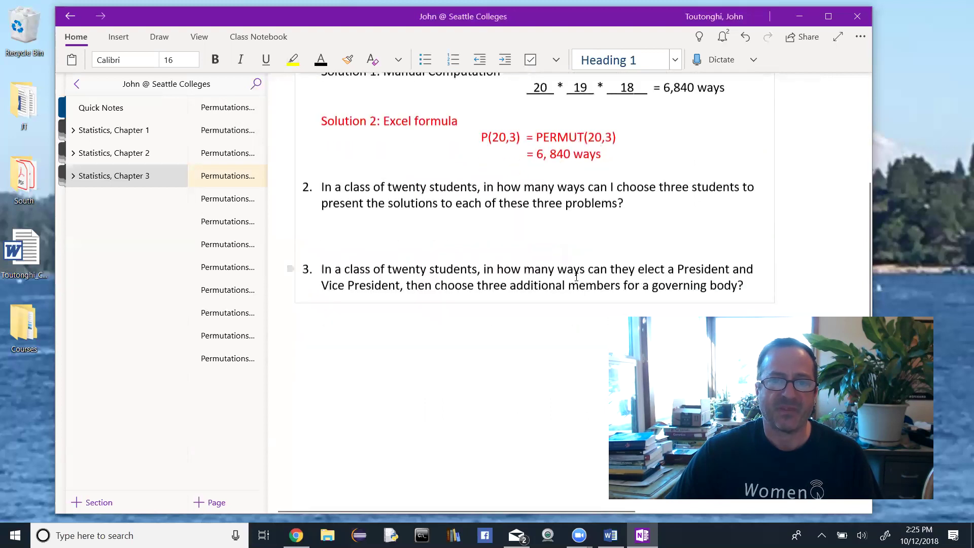
Step through the four-student question page to its COMBINATION explanation page.
left_click(233, 202)
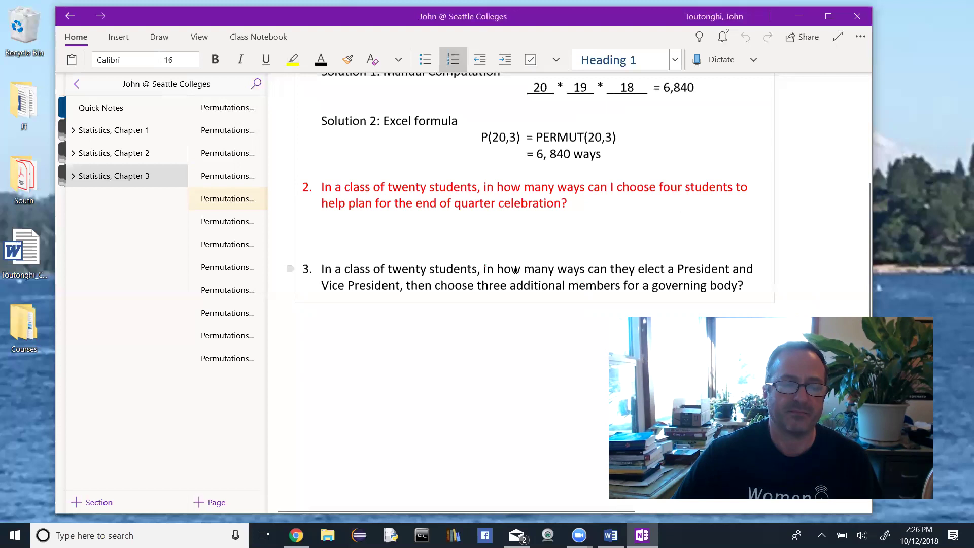
left_click(236, 231)
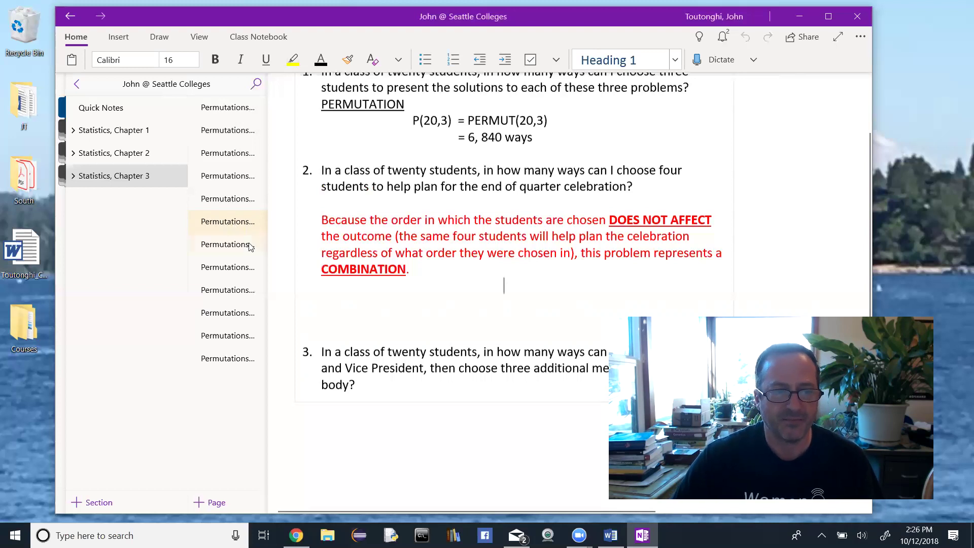
Open question 2's manual C(20,4) page, emphasize 'four' and n!, then go to the COMBIN(20, 4) page.
left_click(211, 247)
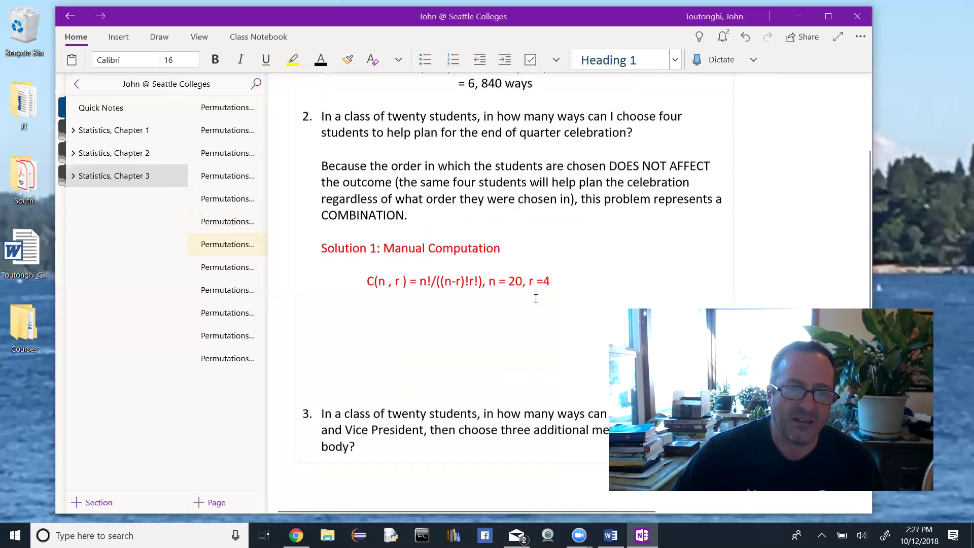
left_click(390, 314)
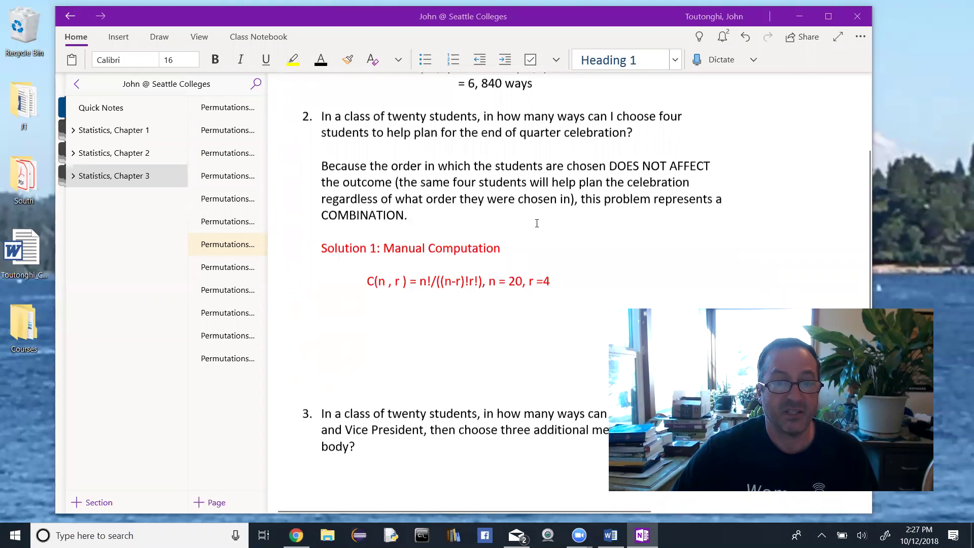
double_click(465, 183)
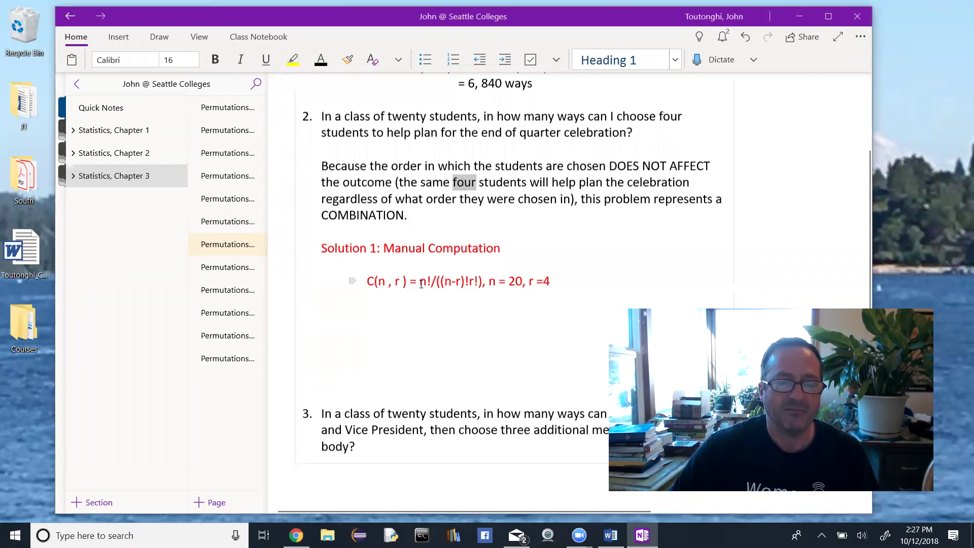
left_click_drag(421, 282, 468, 284)
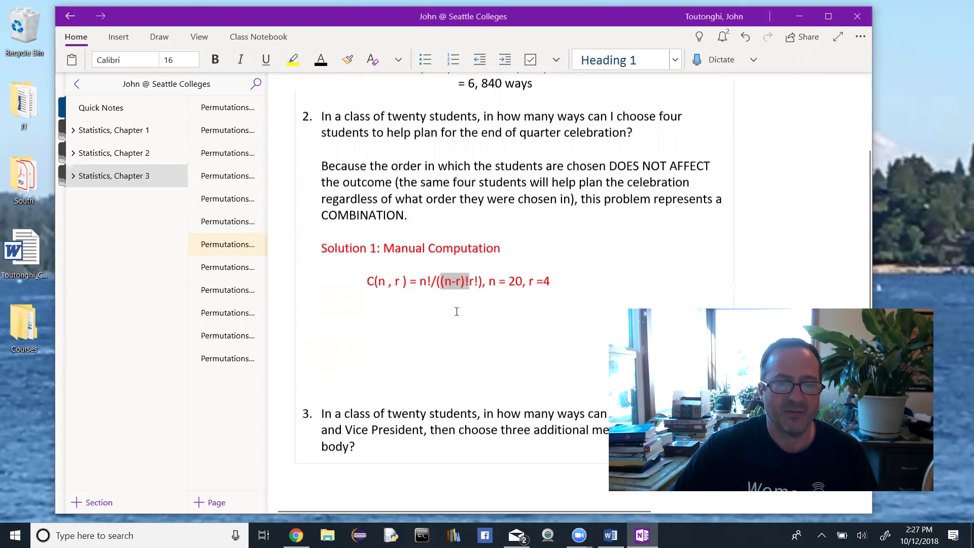
left_click(236, 267)
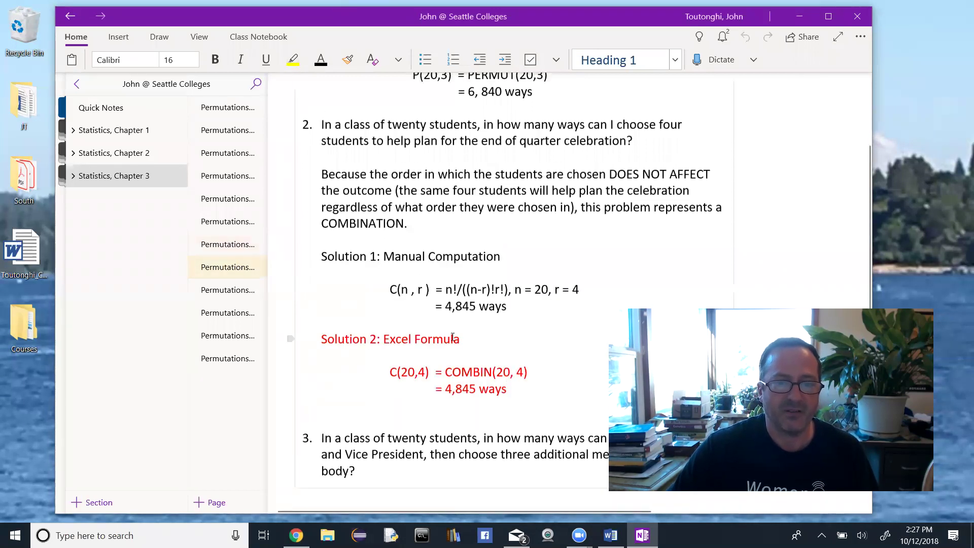
Return to the manual computation page and indent the empty line under the combination formula.
left_click(235, 245)
left_click(390, 311)
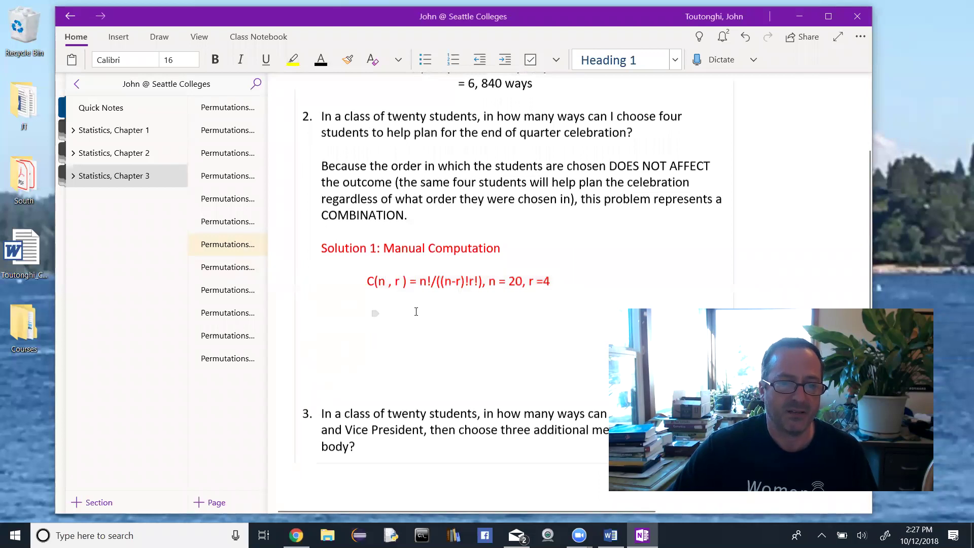
key("Tab")
key("Caps_Lock")
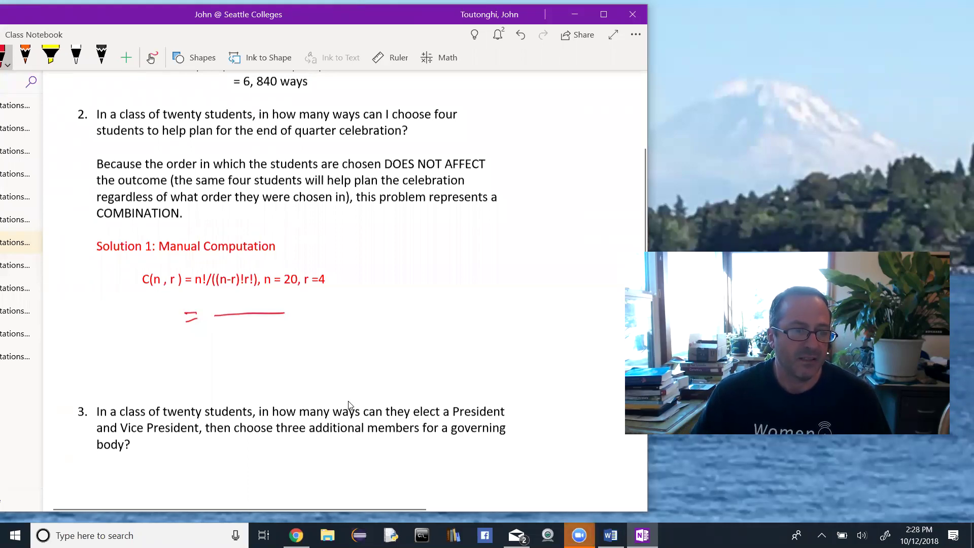
Handwrite 20×19×18×17×16! over 16!·4×3×2×1 in red ink and cross out both 16! terms.
mouse_move(218, 300)
left_mouse_down()
mouse_move(224, 310)
mouse_move(226, 299)
mouse_move(263, 307)
left_mouse_up()
mouse_move(275, 298)
left_mouse_down()
mouse_move(274, 310)
mouse_move(283, 299)
left_mouse_up()
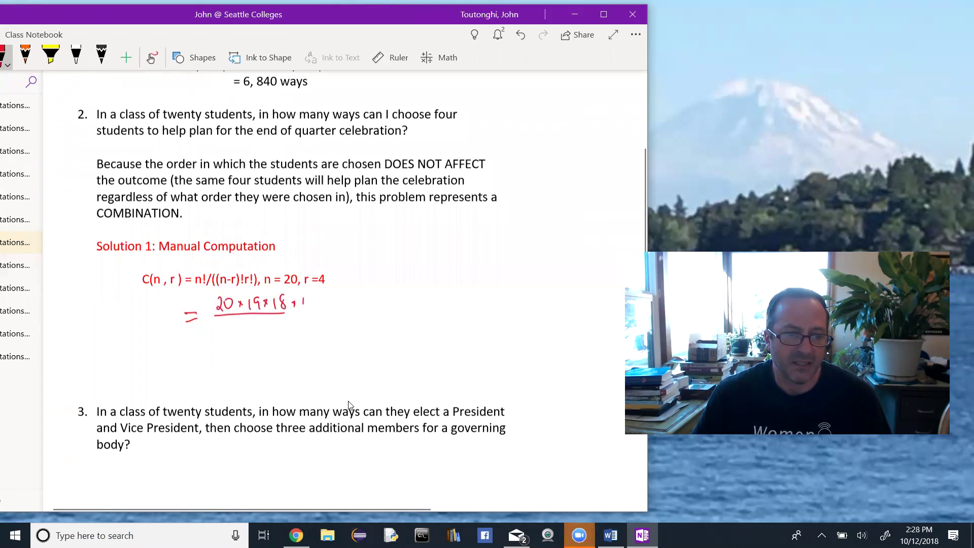
left_click_drag(308, 298, 318, 315)
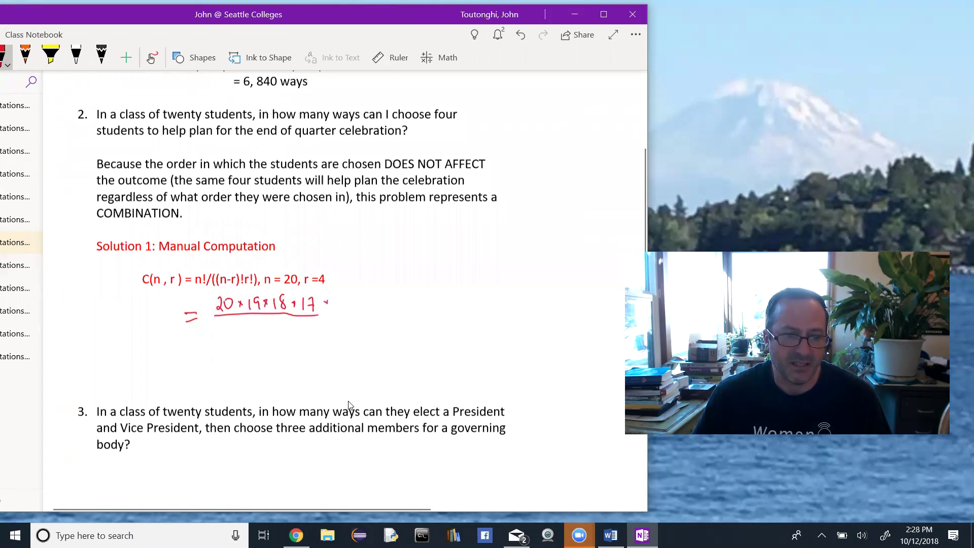
mouse_move(327, 300)
left_mouse_down()
mouse_move(354, 302)
mouse_move(341, 315)
mouse_move(364, 315)
left_mouse_up()
left_click(353, 310)
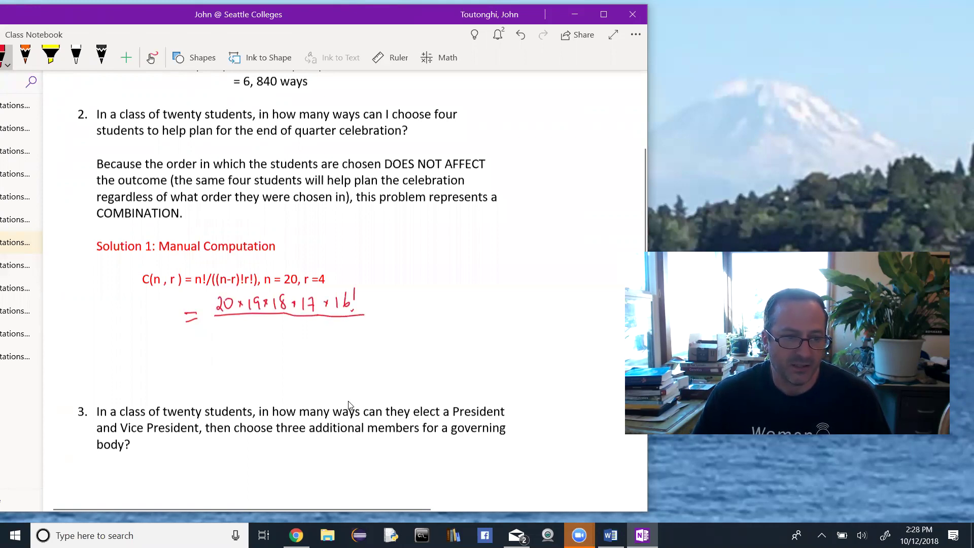
mouse_move(224, 323)
left_mouse_down()
mouse_move(224, 335)
mouse_move(243, 330)
left_mouse_up()
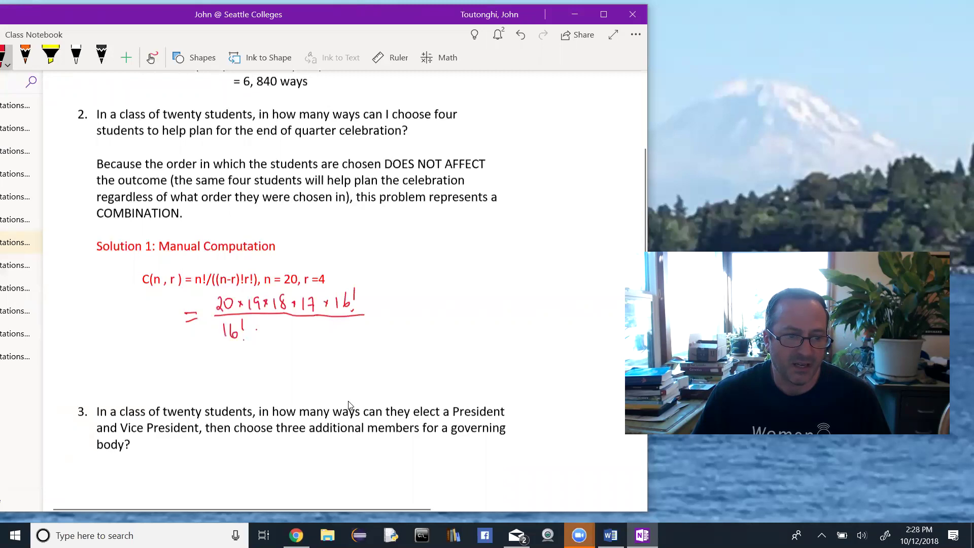
mouse_move(263, 322)
left_mouse_down()
mouse_move(265, 340)
mouse_move(322, 335)
left_mouse_up()
mouse_move(322, 327)
left_mouse_down()
mouse_move(316, 336)
mouse_move(328, 339)
left_mouse_up()
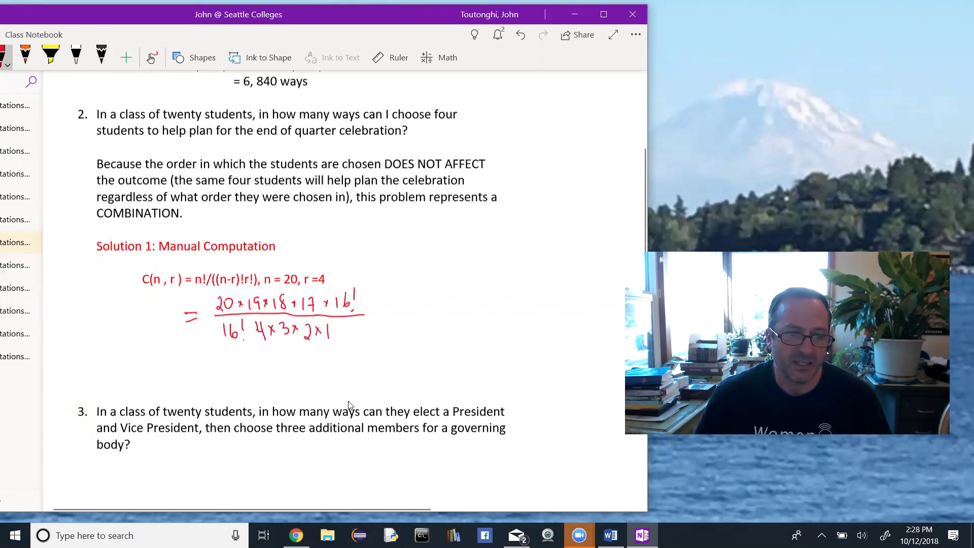
left_click_drag(361, 289, 337, 311)
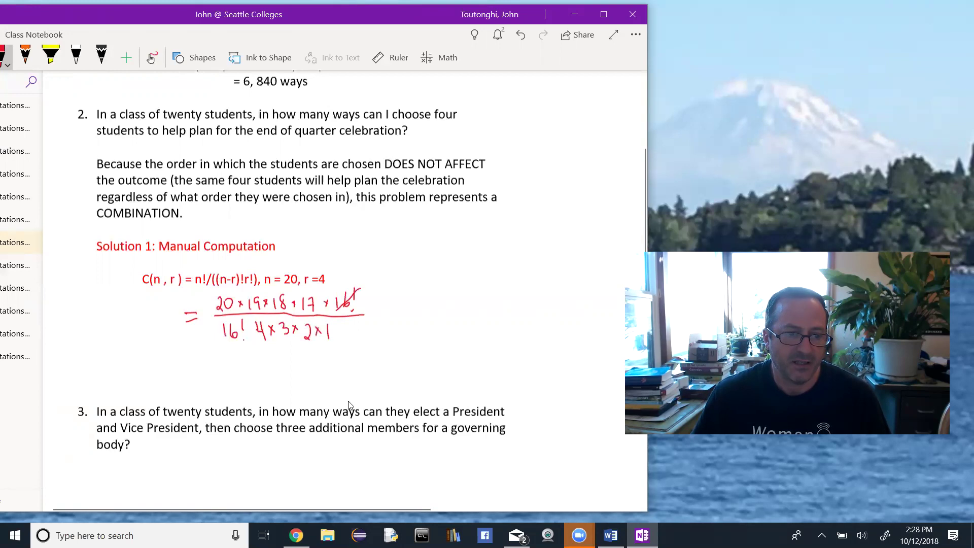
left_click_drag(248, 320, 225, 340)
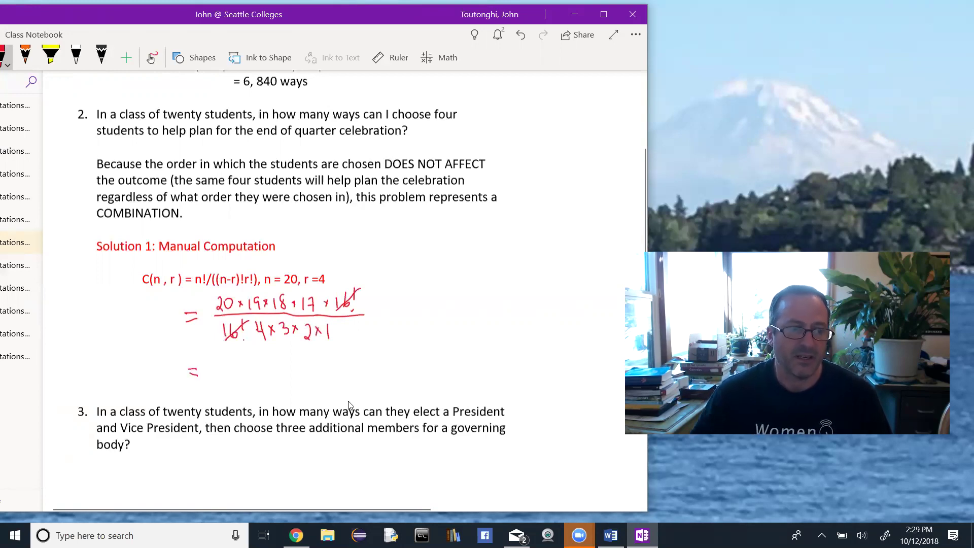
Type = (20*19*18*17)/(24) = 4,845 ways below the ink fraction, correcting the capitalised 'WAY' to 'ways'.
left_click(230, 377)
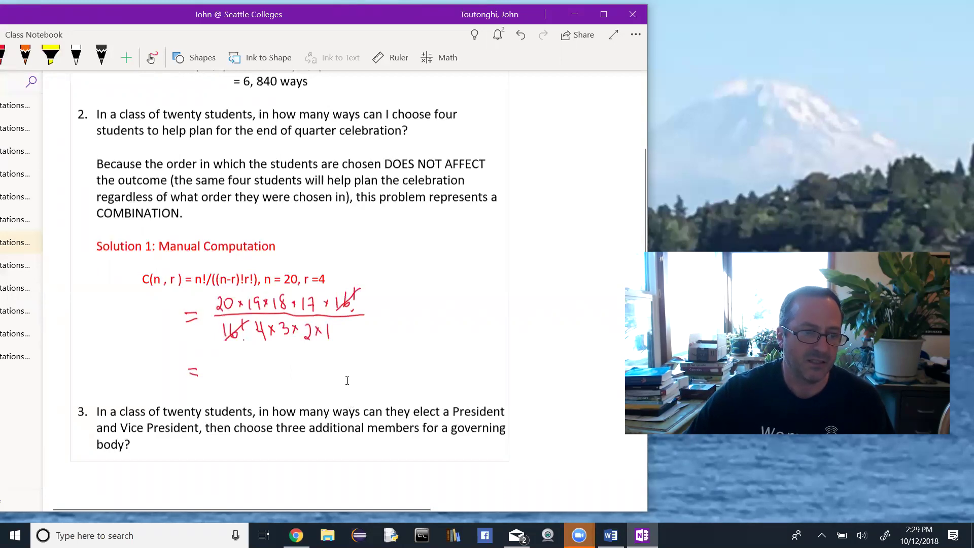
type("=")
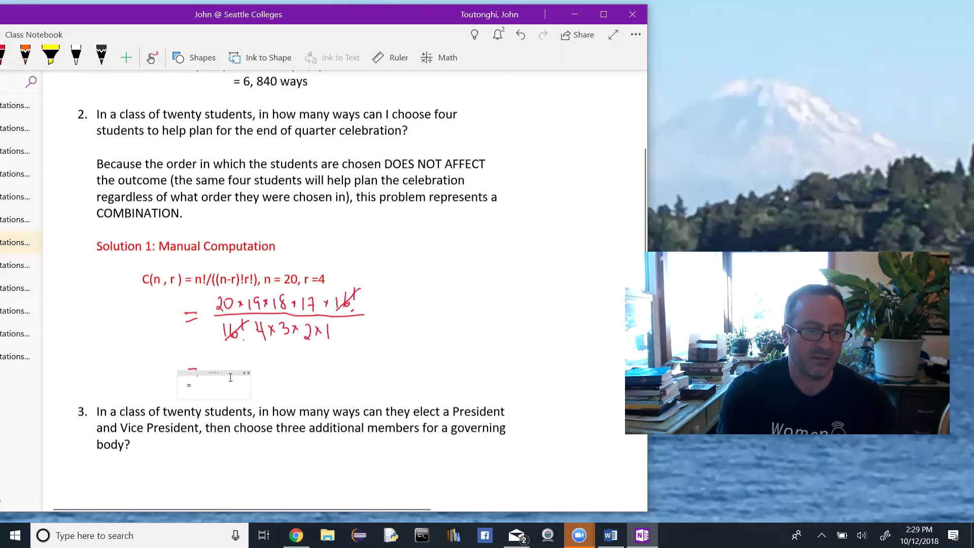
key("BackSpace")
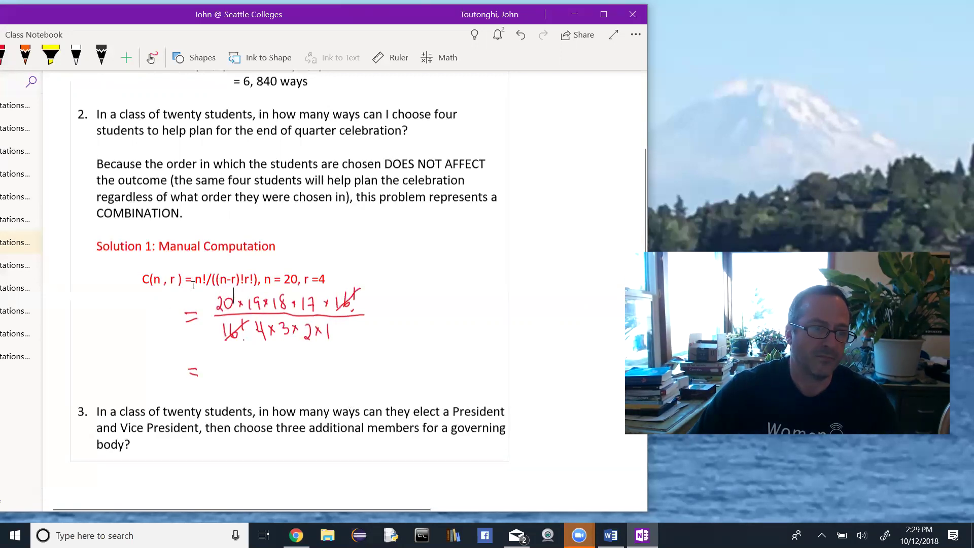
key("Return")
key("Return")
key("Return")
key("Return")
key("Return")
key("Return")
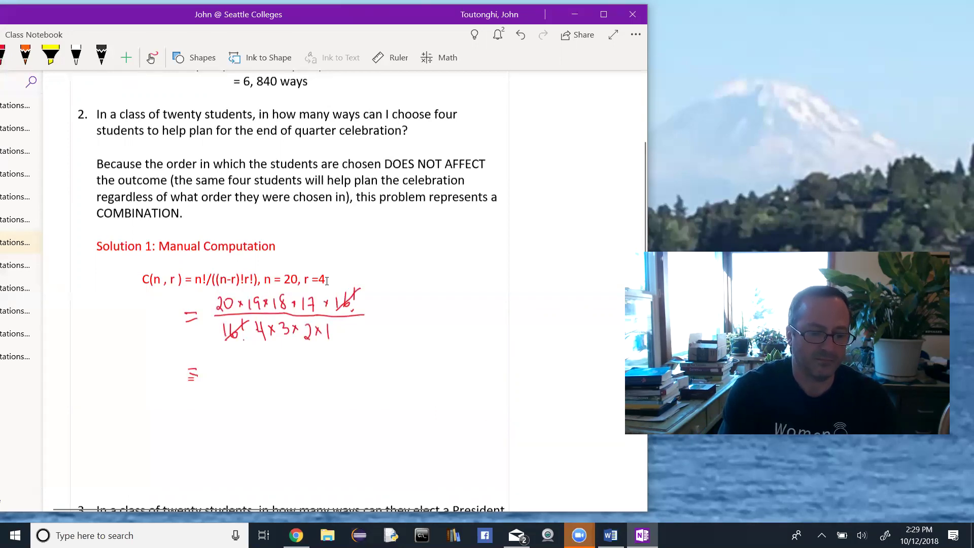
type("(20")
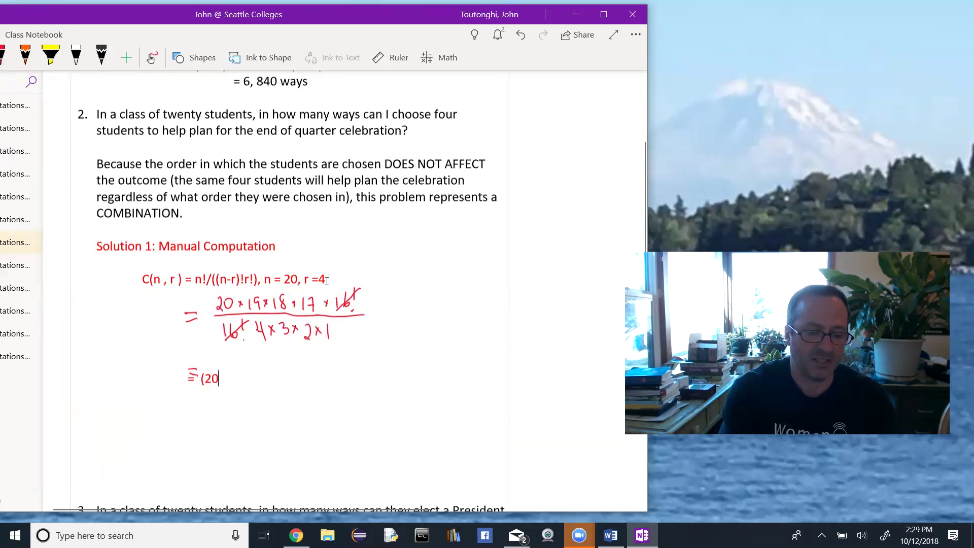
type("*19*18*17)/(")
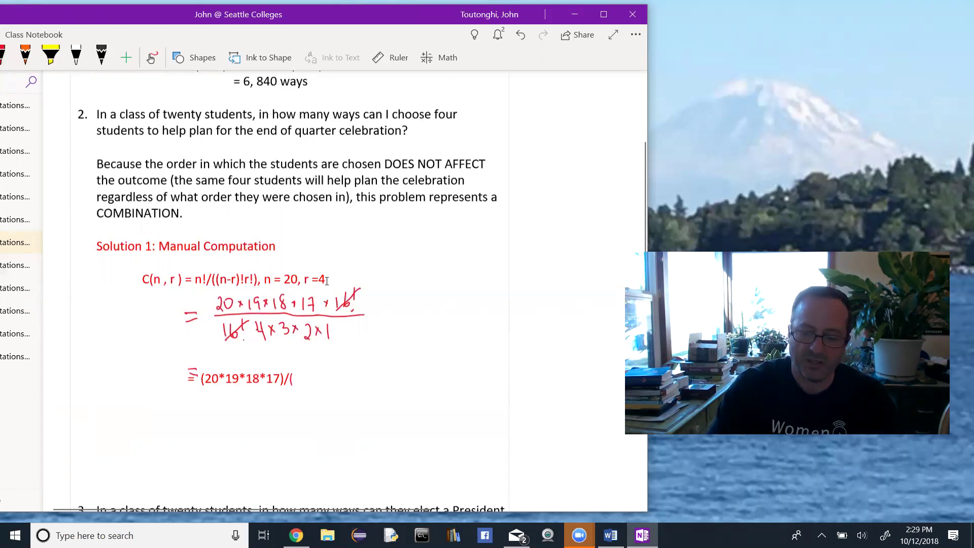
type("24)")
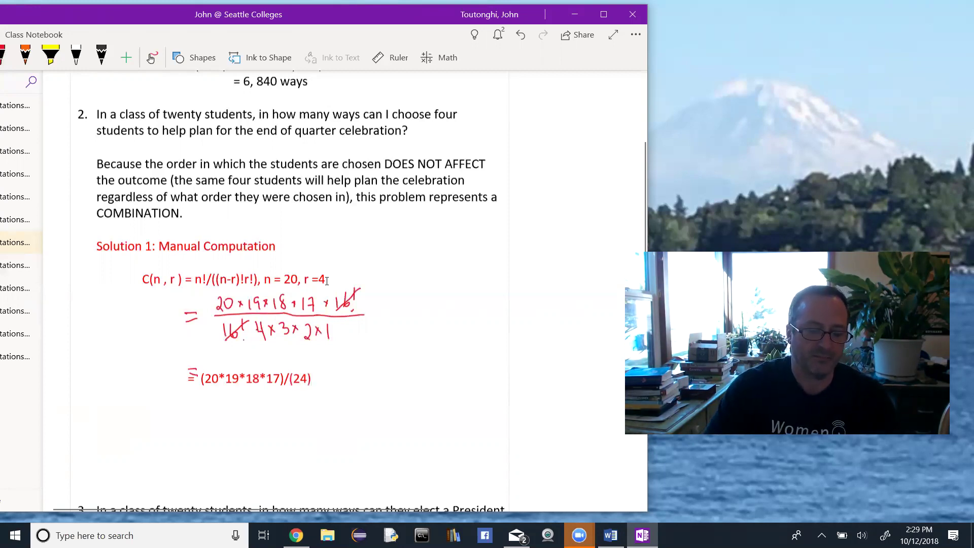
type(" = 4,845 ")
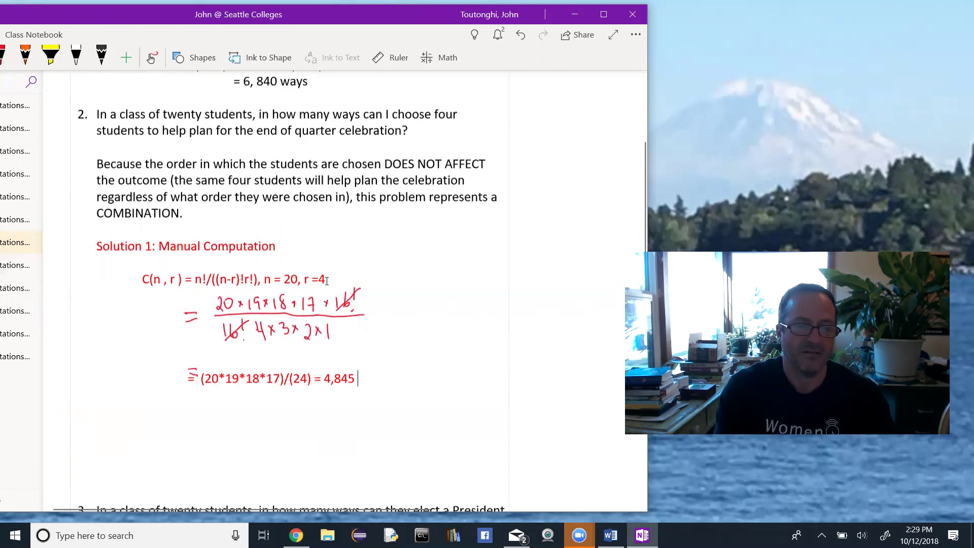
type("WAY")
key("BackSpace")
key("BackSpace")
key("BackSpace")
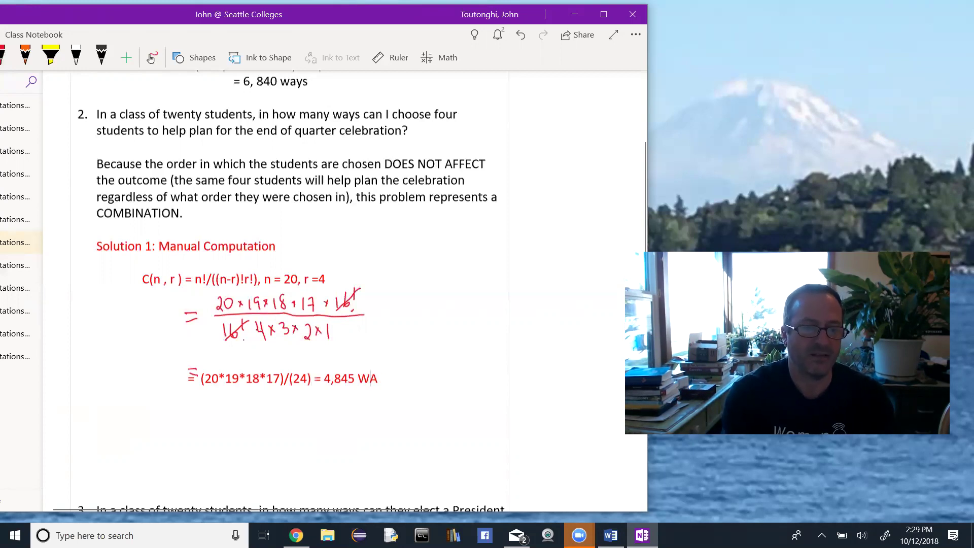
key("Caps_Lock")
type("ways")
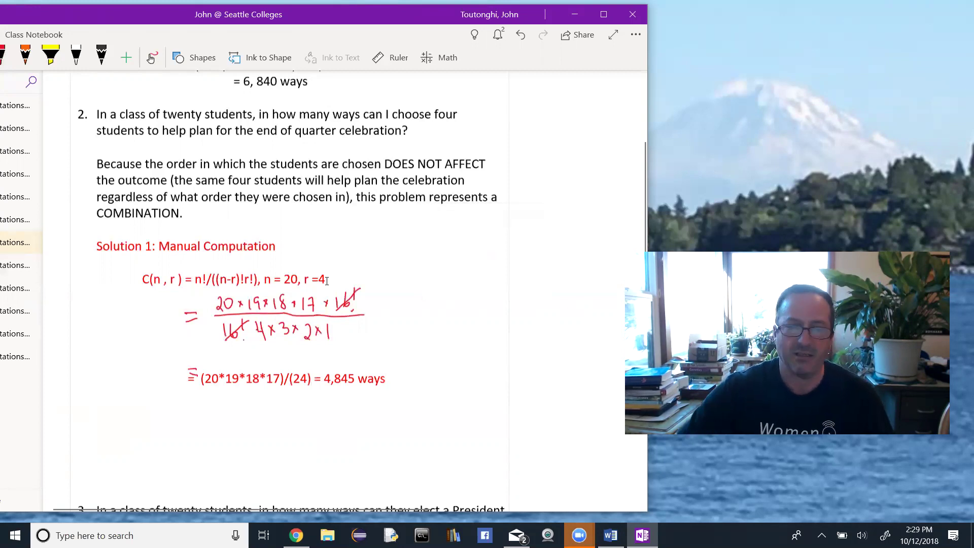
scroll(327, 281, "down", 1)
scroll(337, 262, "up", 1)
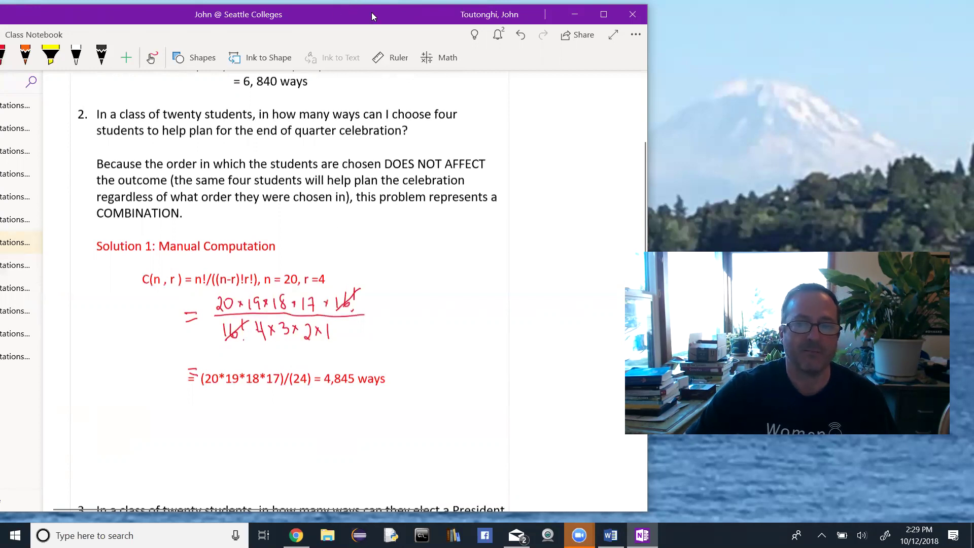
Open the page with C(20,4) = COMBIN(20, 4) = 4,845 ways, dismiss the Start menu, and click into Solution 2.
left_click_drag(372, 16, 409, 18)
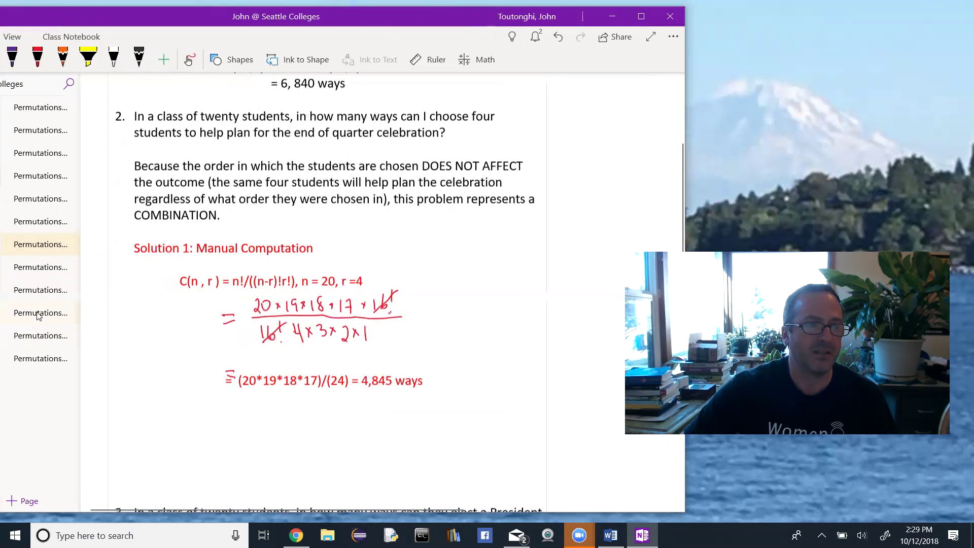
left_click(45, 279)
key("super")
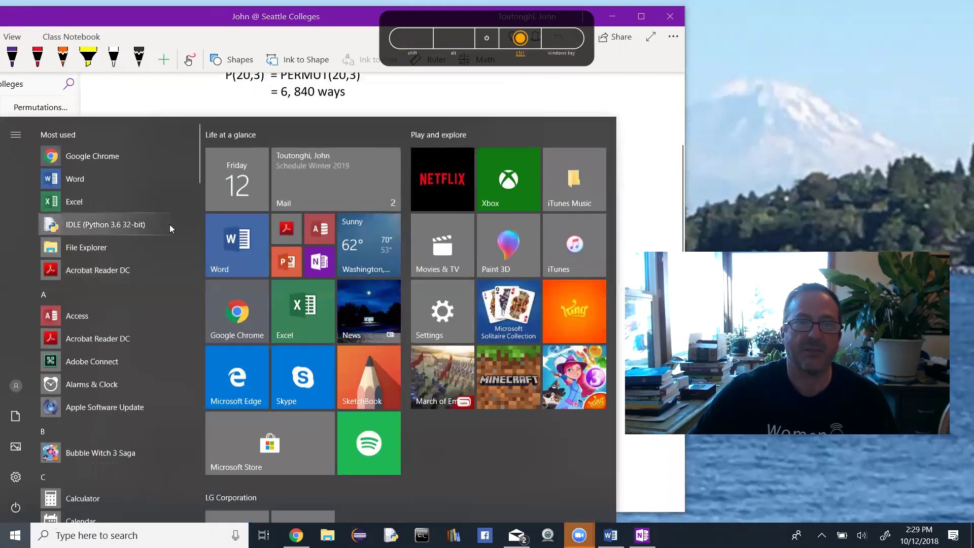
left_click(438, 105)
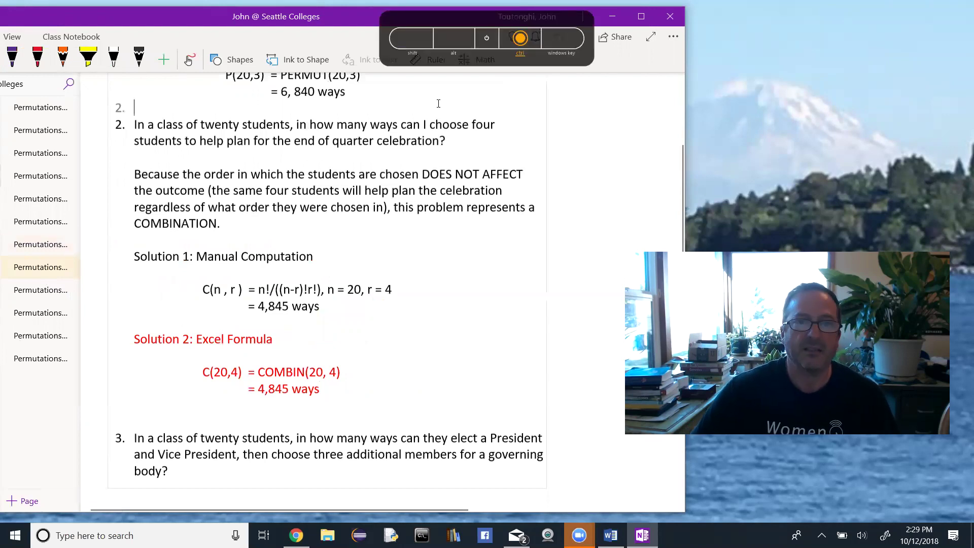
left_click(367, 321)
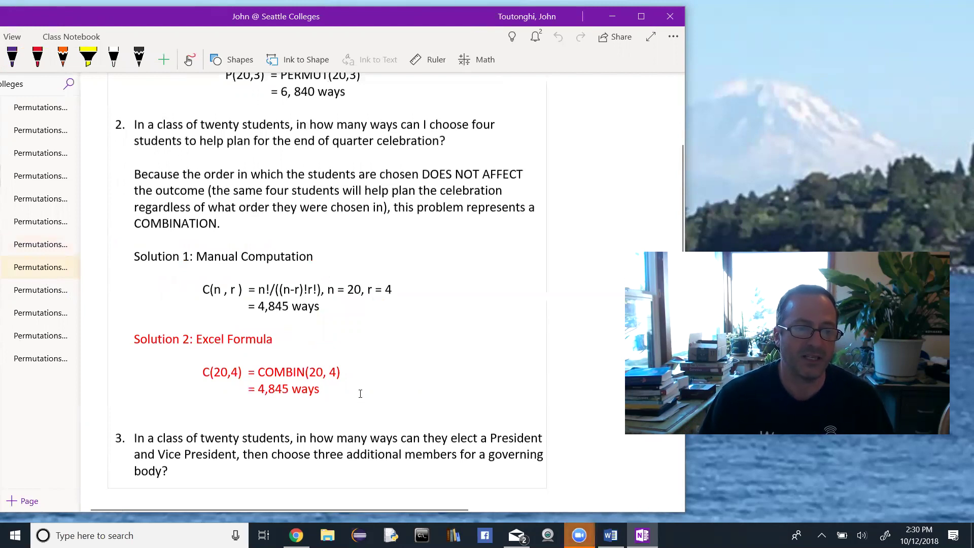
left_click(331, 385)
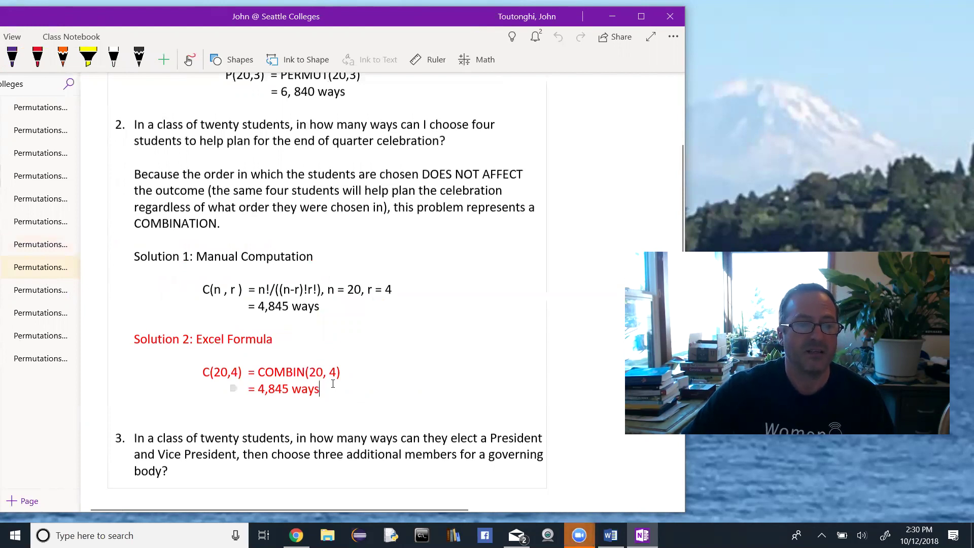
scroll(333, 384, "down", 1)
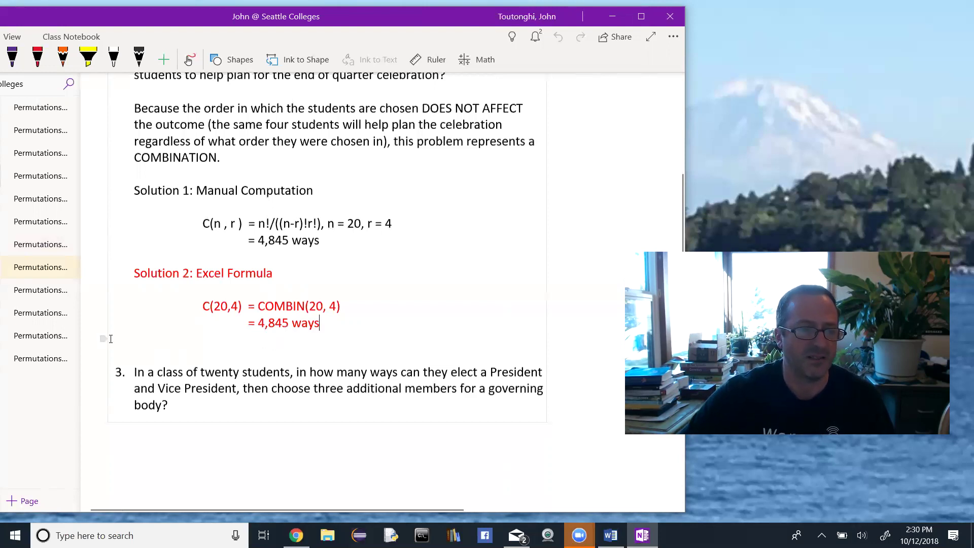
Open the problems 1–2 summary page, delete its empty list number, then go to problem 3's explanation page.
left_click(62, 290)
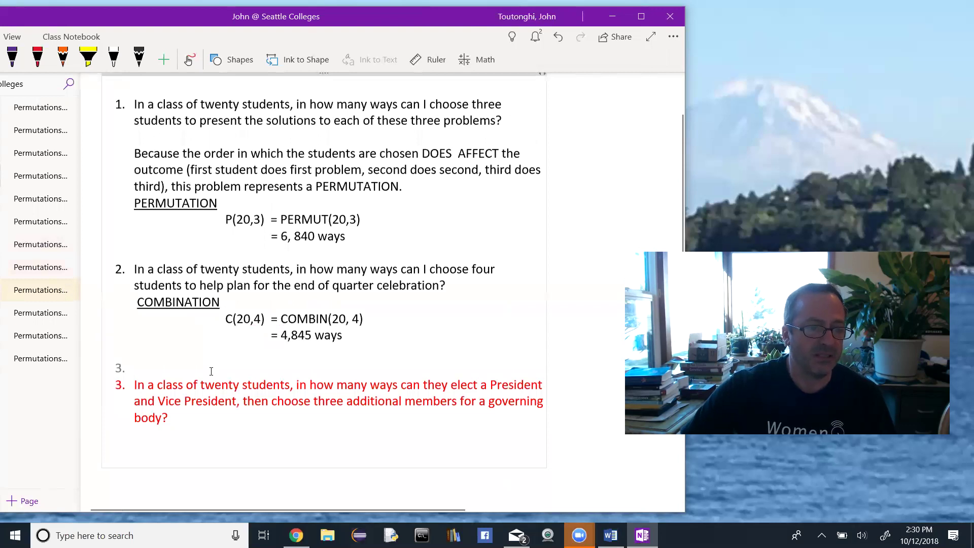
key("BackSpace")
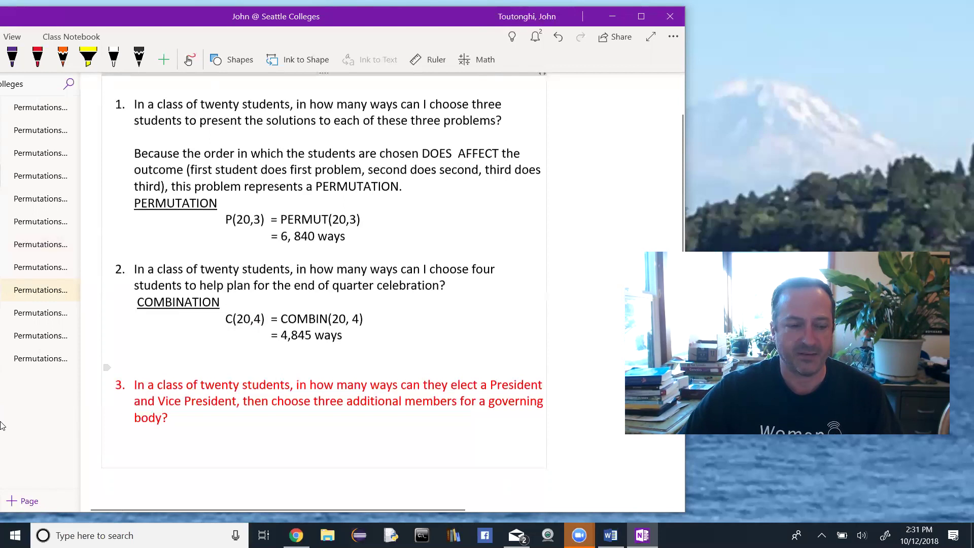
left_click(36, 315)
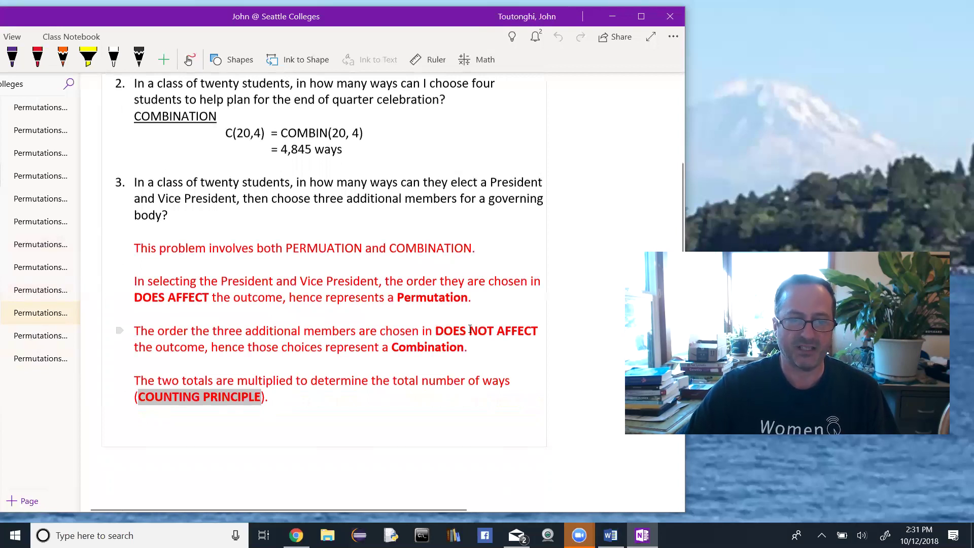
Highlight 'DOES NOT AFFECT', then open the PERMUT(20, 2) * COMBIN(18, 3) = 310,080 ways page.
left_click_drag(470, 330, 539, 333)
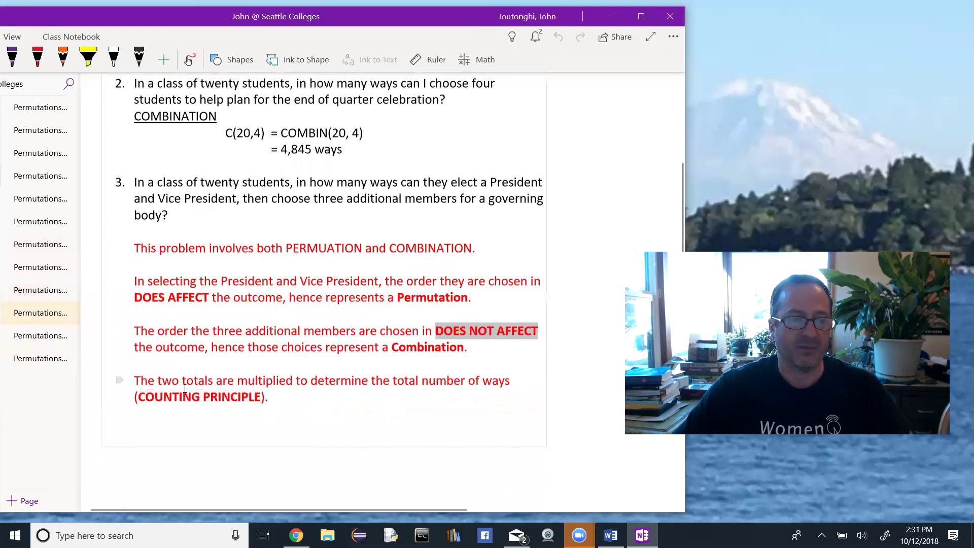
left_click(56, 336)
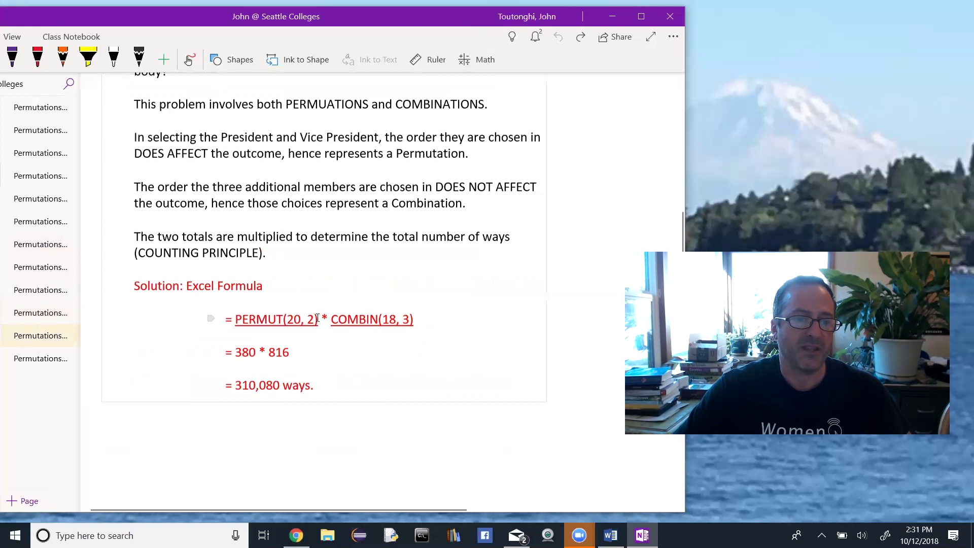
left_click_drag(319, 319, 235, 318)
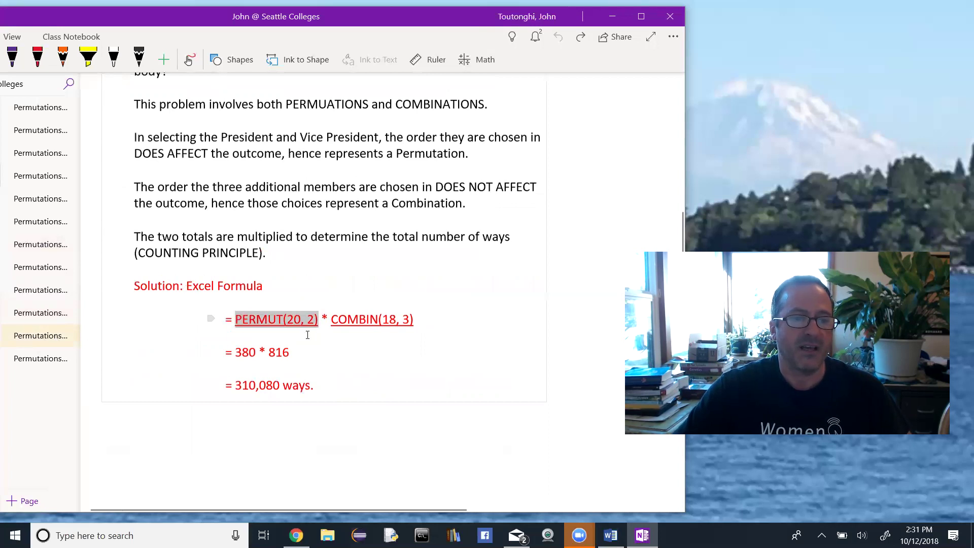
left_click_drag(324, 317, 328, 318)
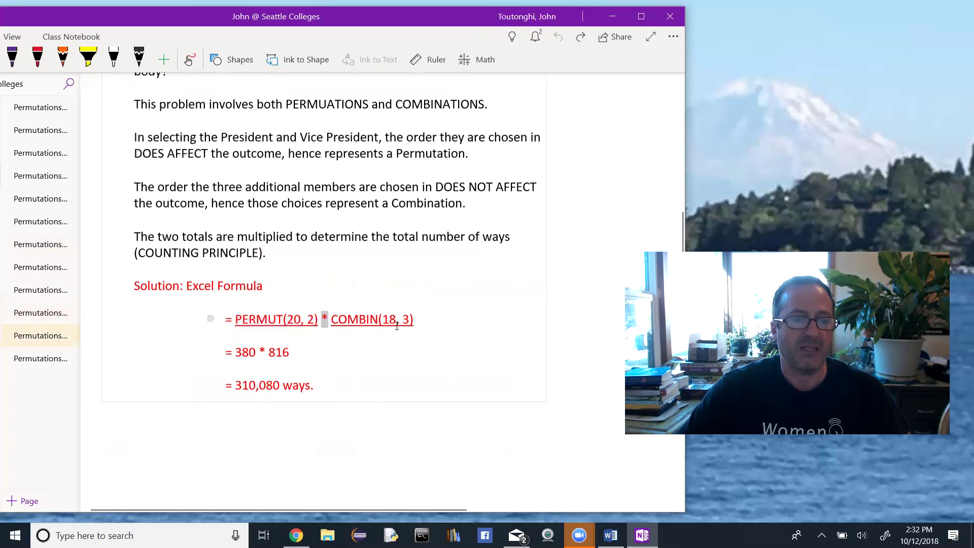
mouse_move(396, 321)
left_mouse_down()
mouse_move(382, 321)
mouse_move(413, 325)
mouse_move(407, 330)
left_mouse_up()
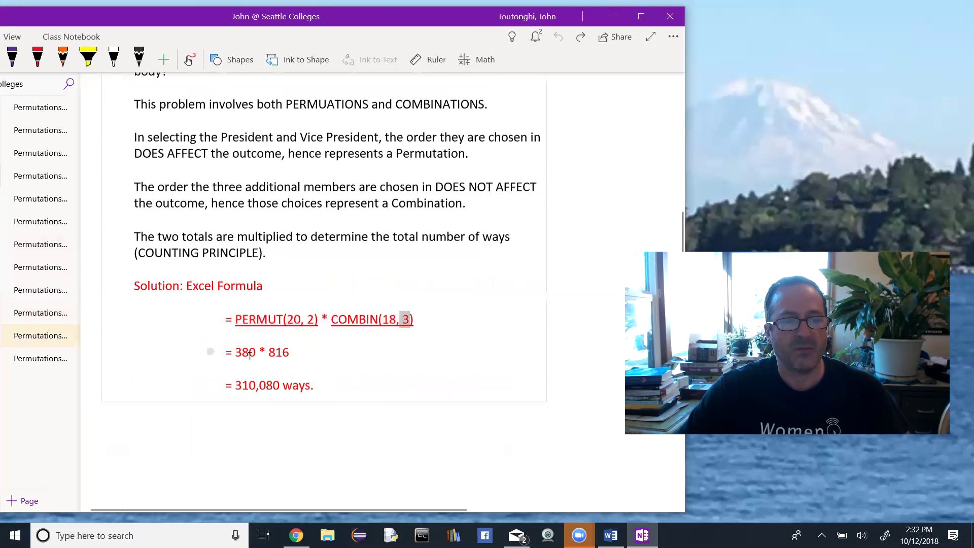
left_click(293, 353)
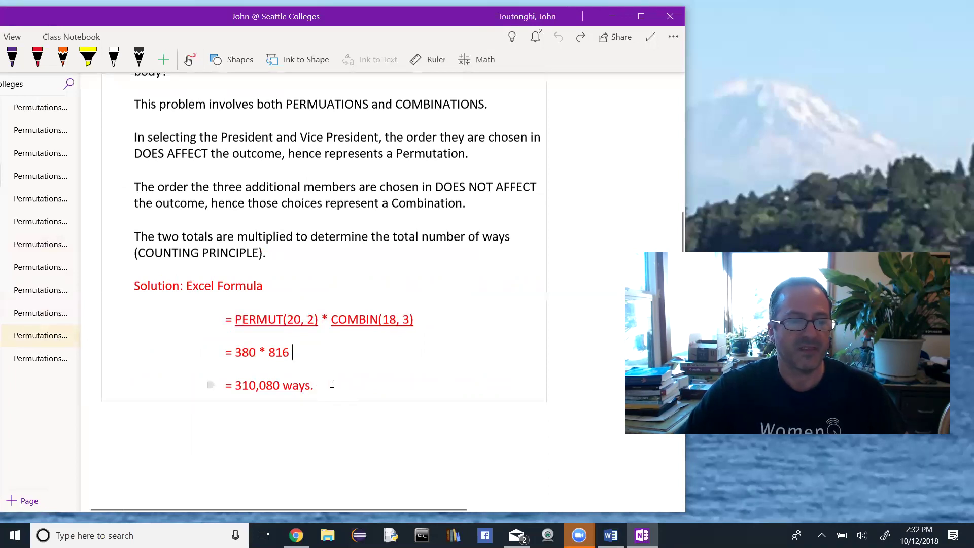
Show the summary page with answers 6,840, 4,845 and 310,080 ways.
left_click(51, 361)
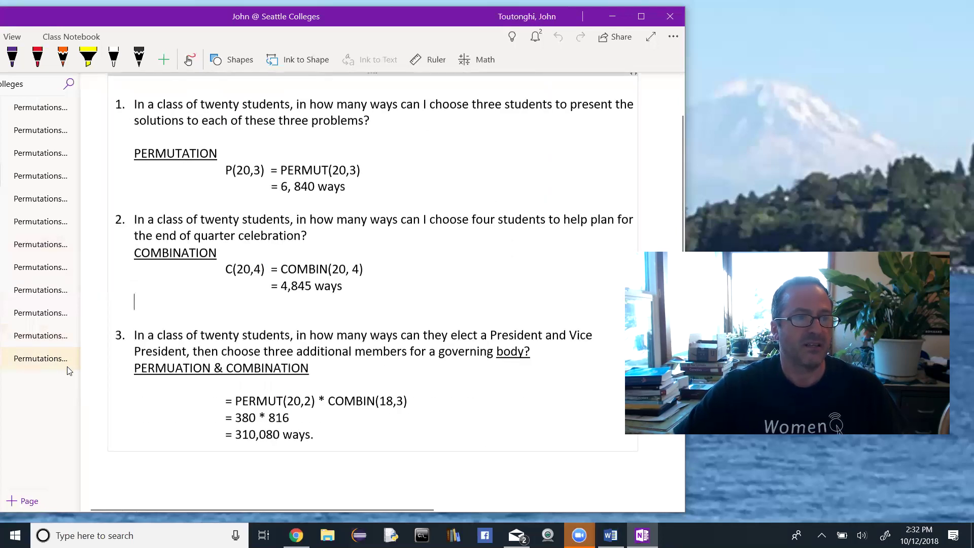